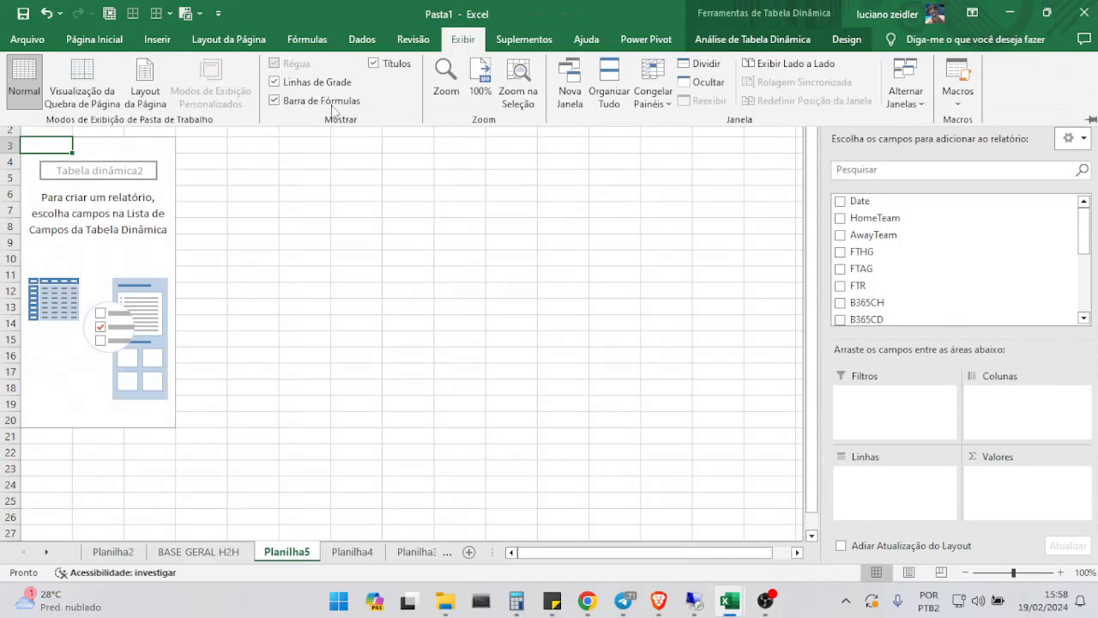
Step: Hide the formula bar to give the worksheet more room
left_click(309, 103)
left_click(568, 293)
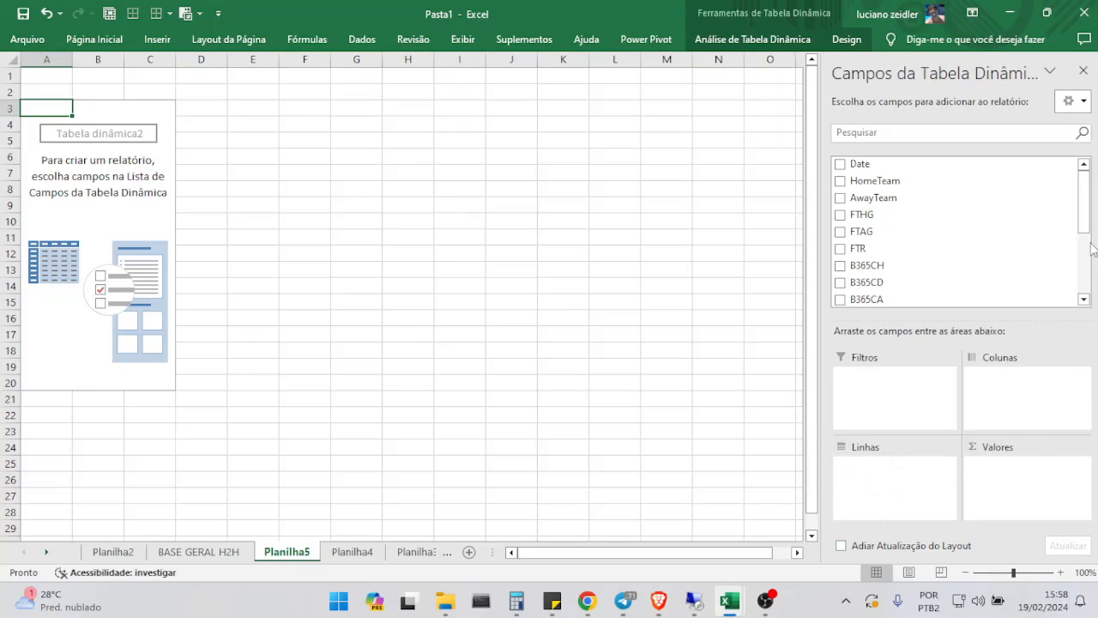
Step: Add the mcustH5p field to the row area of the empty pivot table
left_click_drag(1086, 203, 1086, 264)
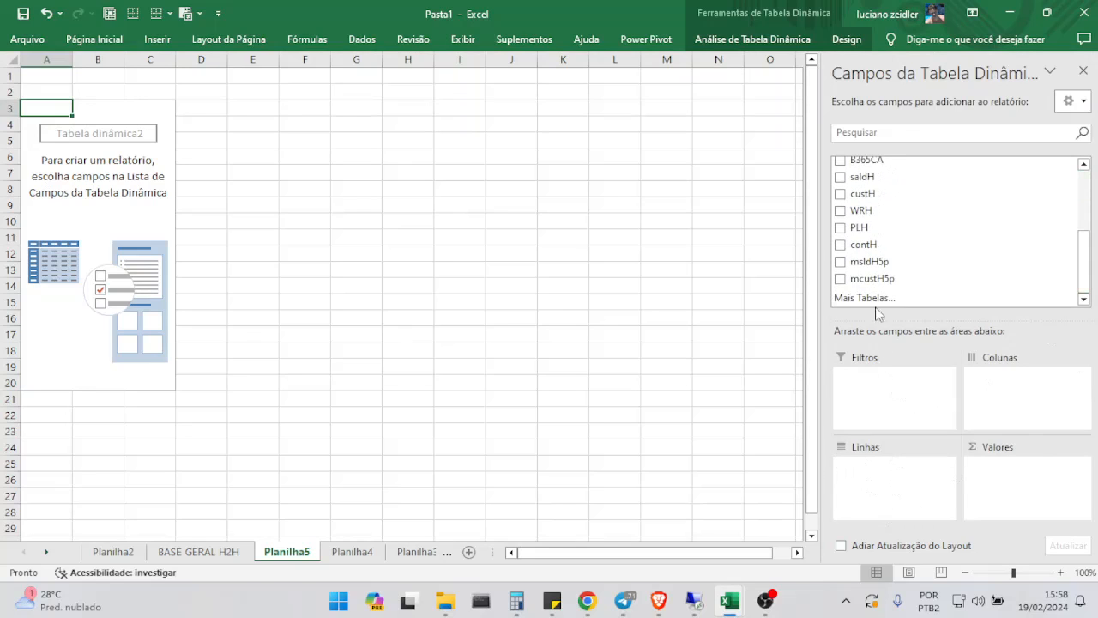
left_click_drag(865, 281, 858, 468)
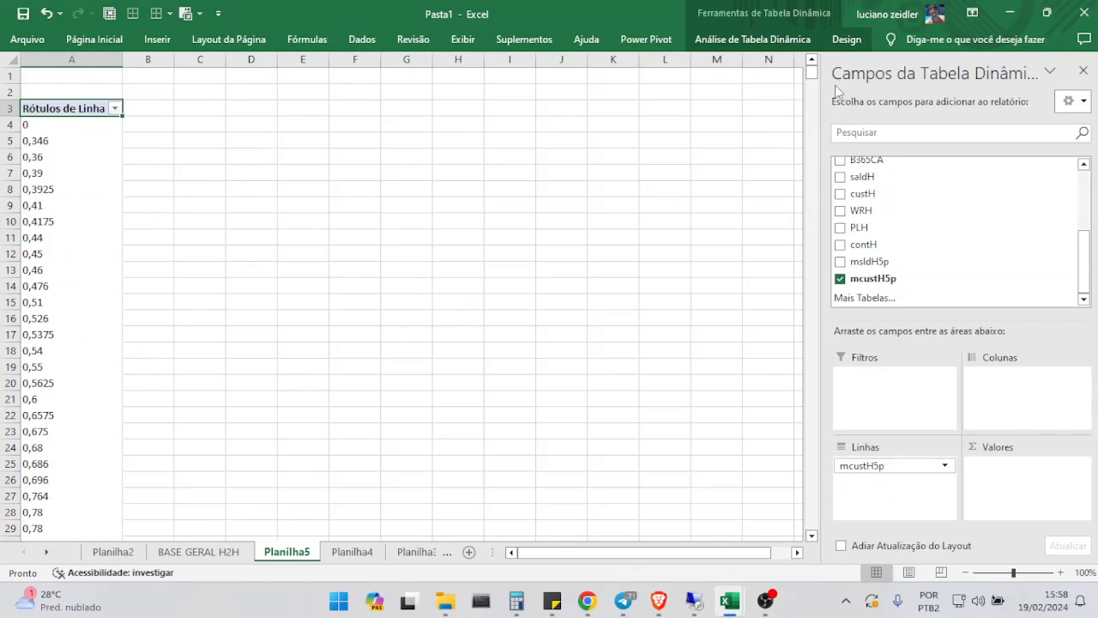
mouse_move(811, 77)
left_mouse_down()
mouse_move(823, 333)
mouse_move(817, 569)
mouse_move(824, 163)
mouse_move(813, 72)
left_mouse_up()
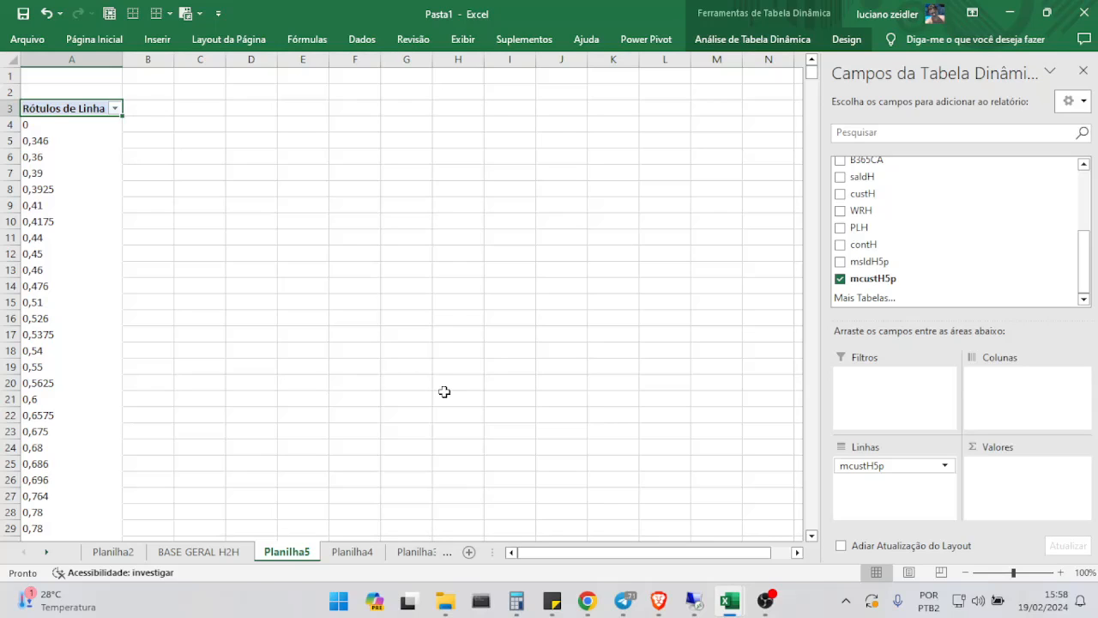
Step: Group the mcustH5p row labels with an end value of 40 and an interval of 2
right_click(66, 244)
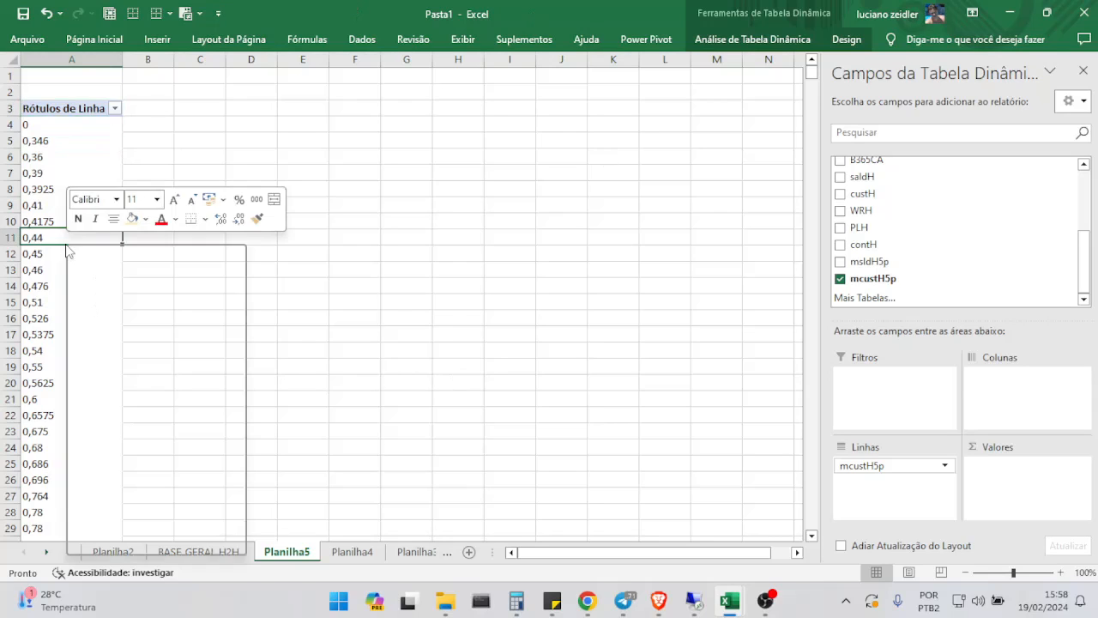
left_click(134, 420)
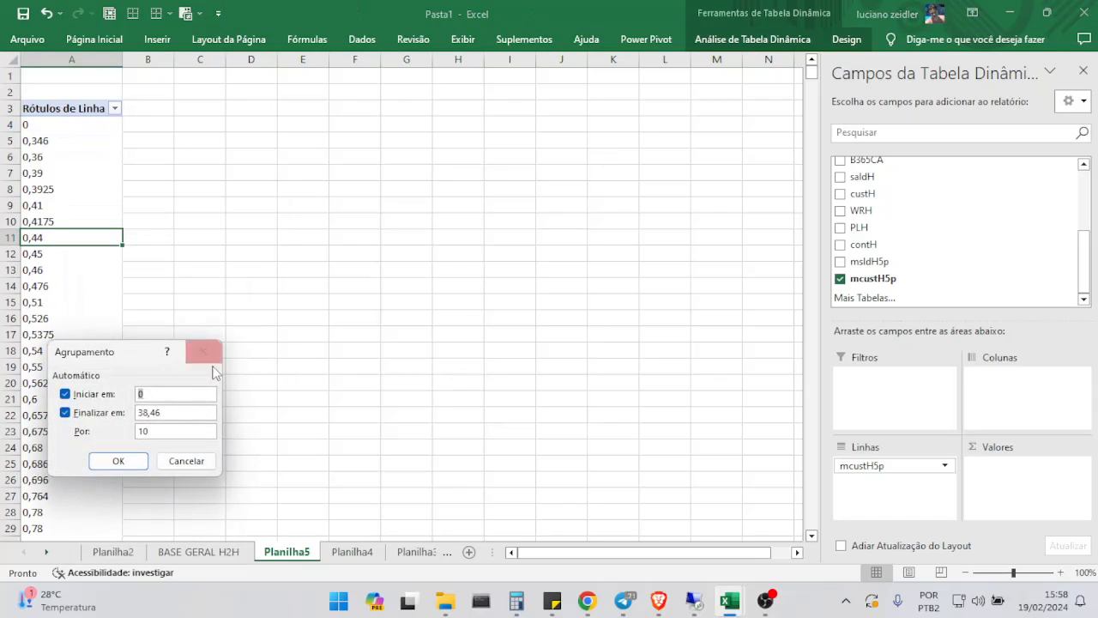
left_click_drag(172, 414, 106, 419)
type("40")
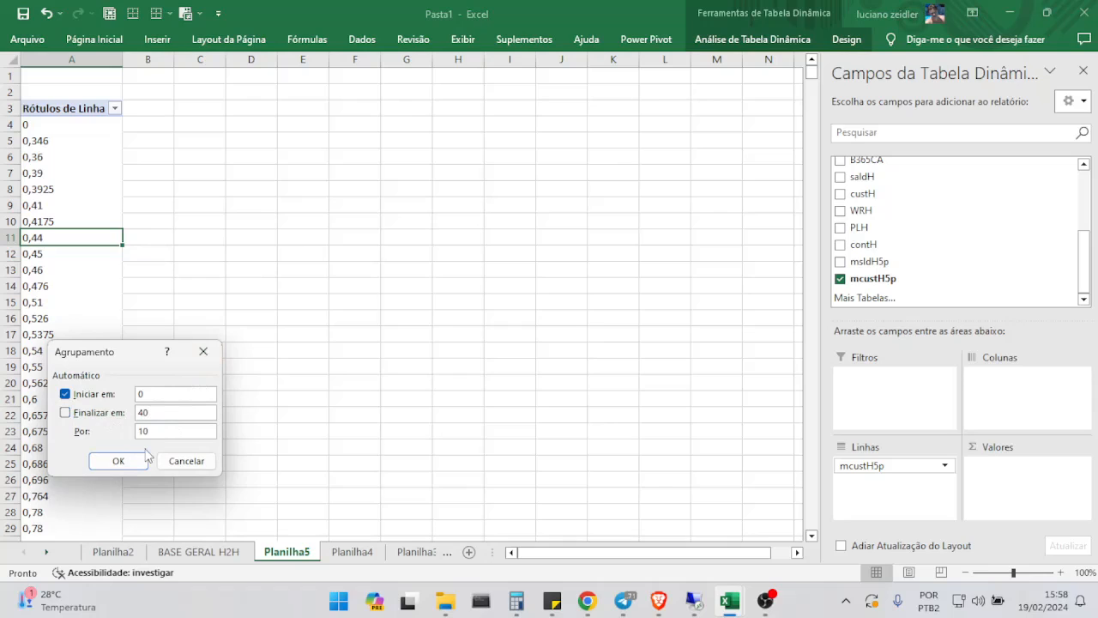
left_click_drag(157, 433, 85, 440)
left_click(119, 463)
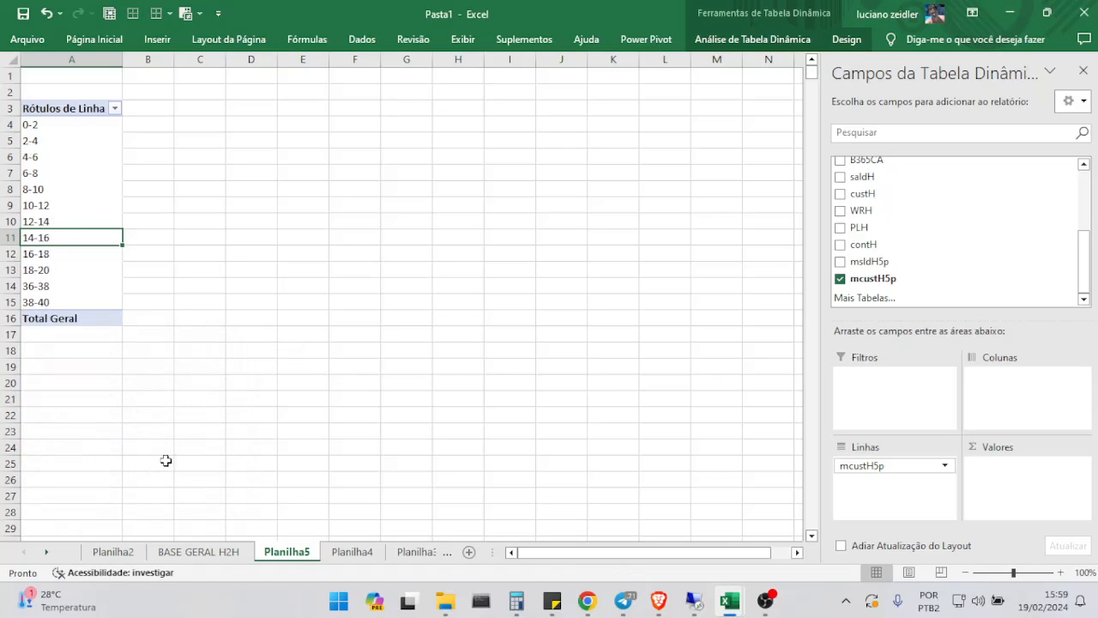
Step: Change the grouping interval of the mcustH5p row labels to 1
right_click(67, 204)
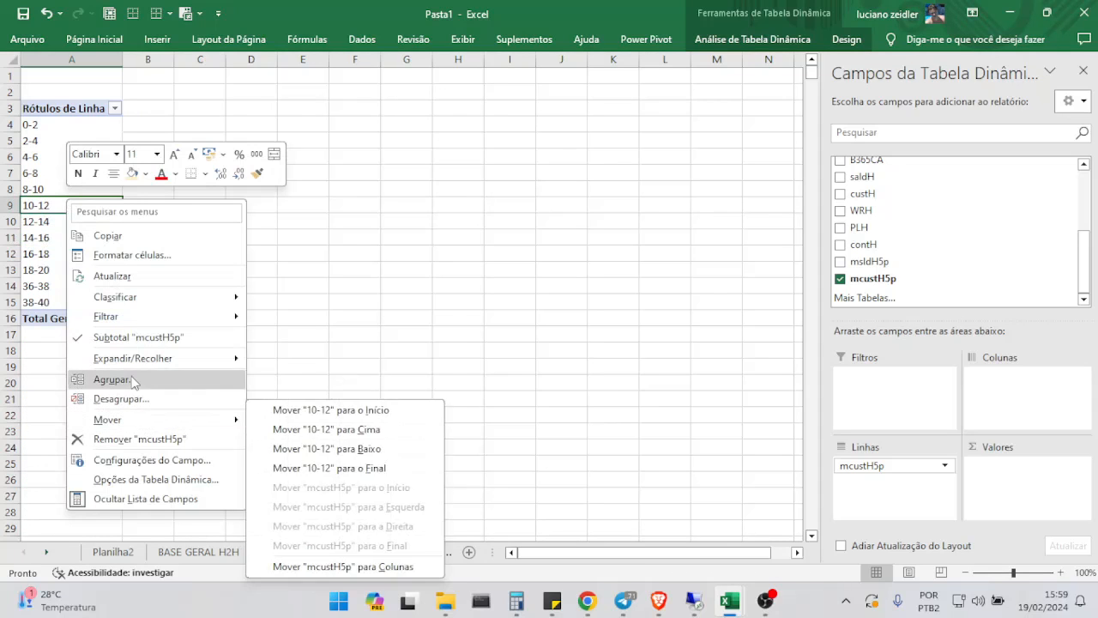
left_click(129, 381)
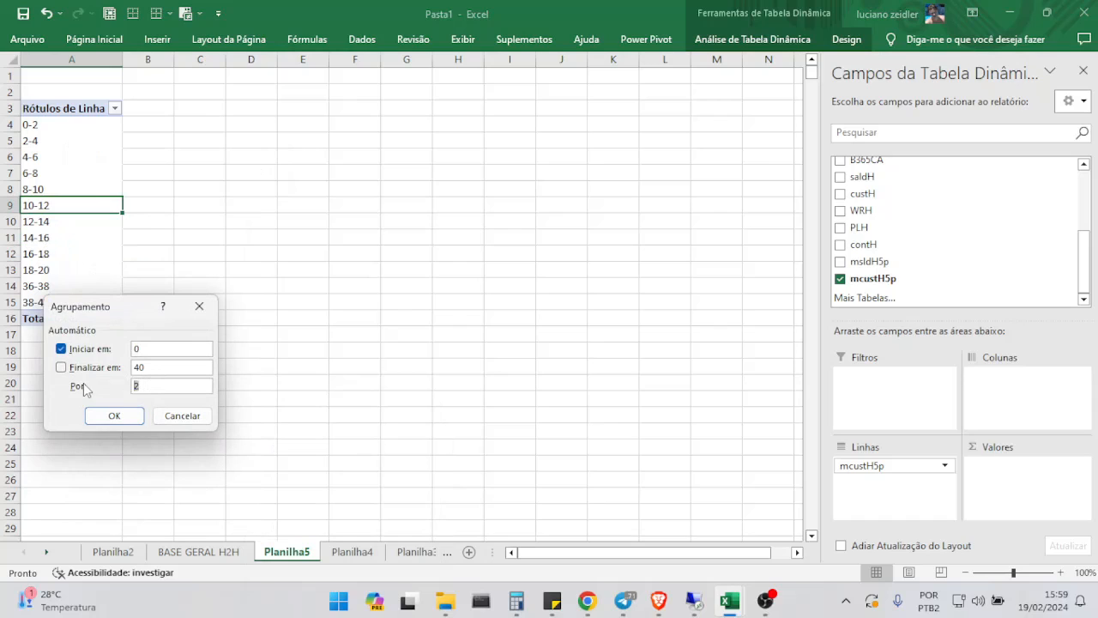
type("1")
left_click(118, 418)
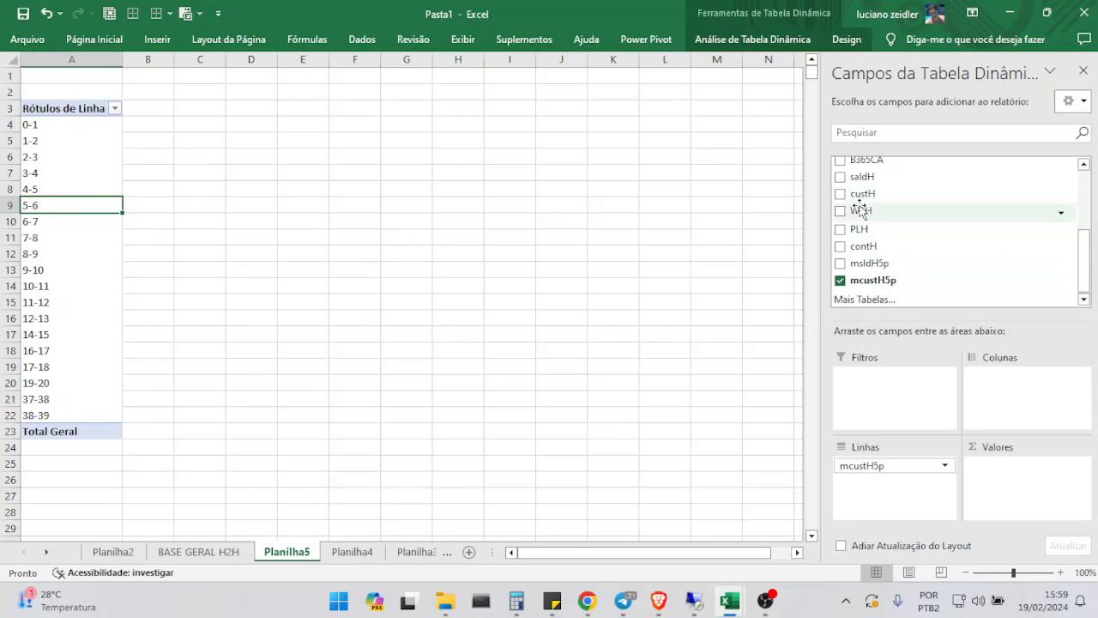
Step: Add PLH to the pivot values as a sum and apply the green-yellow-red color scale to its rows, excluding the grand total
left_click_drag(859, 228, 1017, 470)
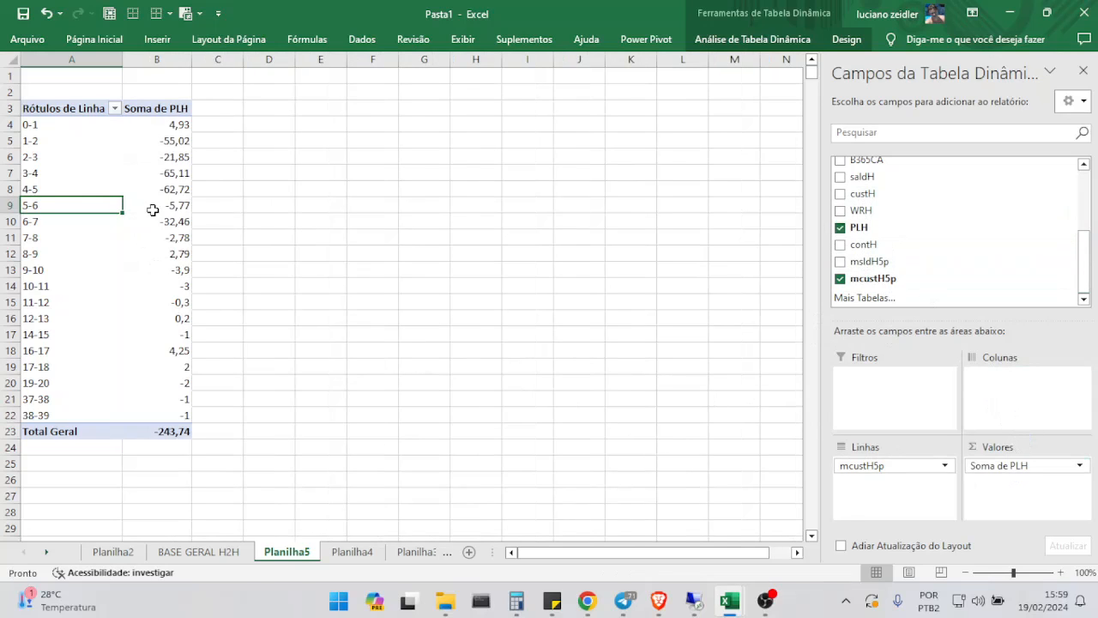
left_click_drag(180, 126, 183, 414)
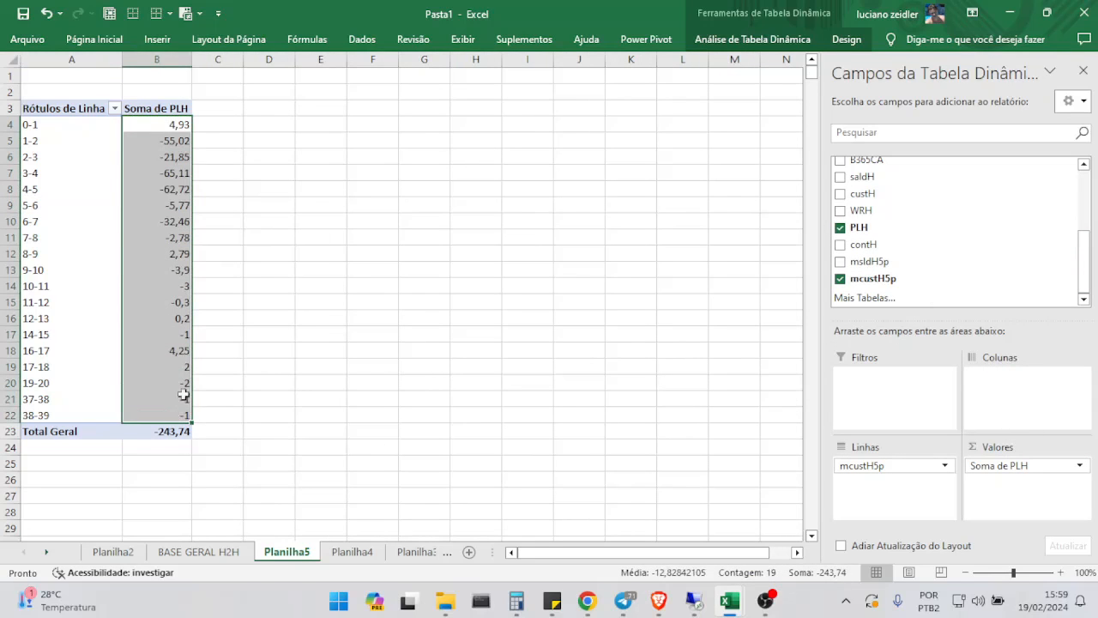
left_click(187, 14)
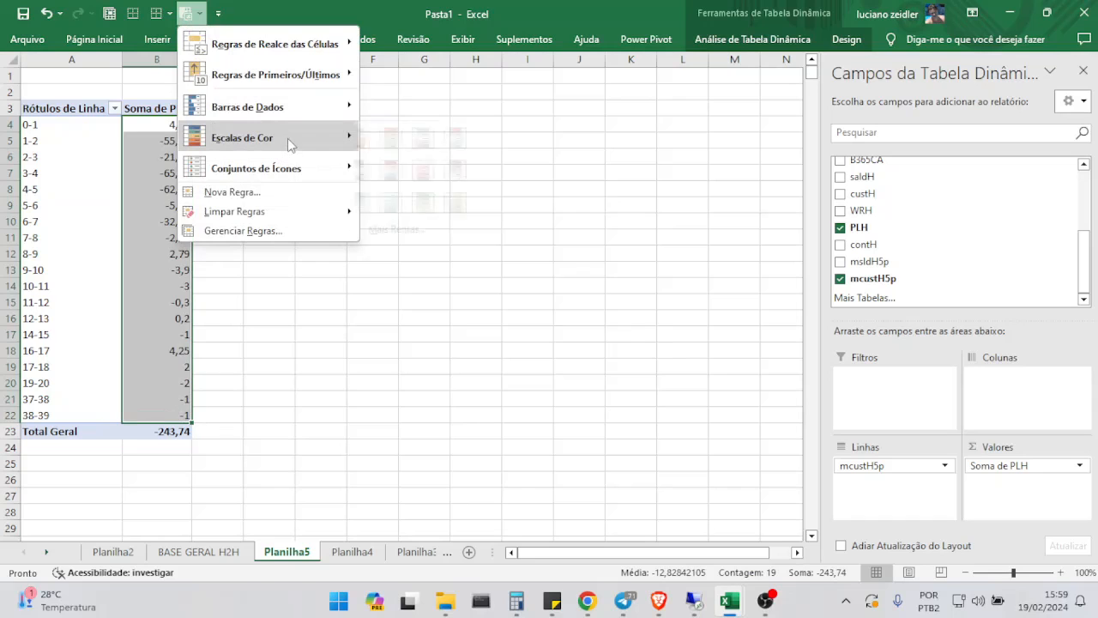
left_click(370, 138)
left_click(423, 415)
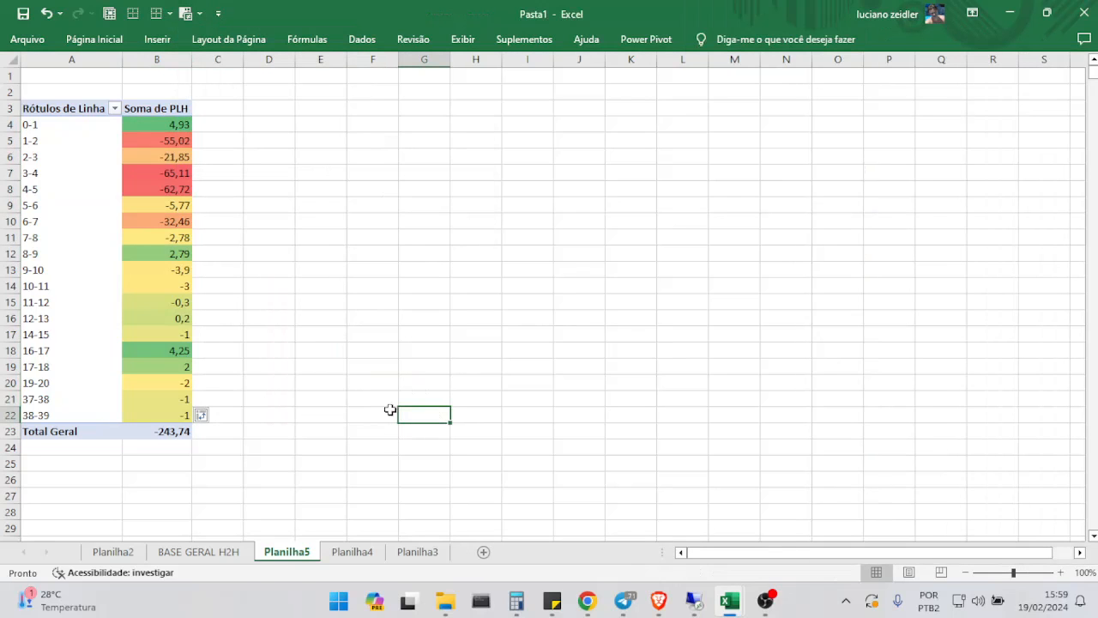
Step: Add PLH to the pivot values a second time and summarize that copy by Contagem (count)
right_click(36, 196)
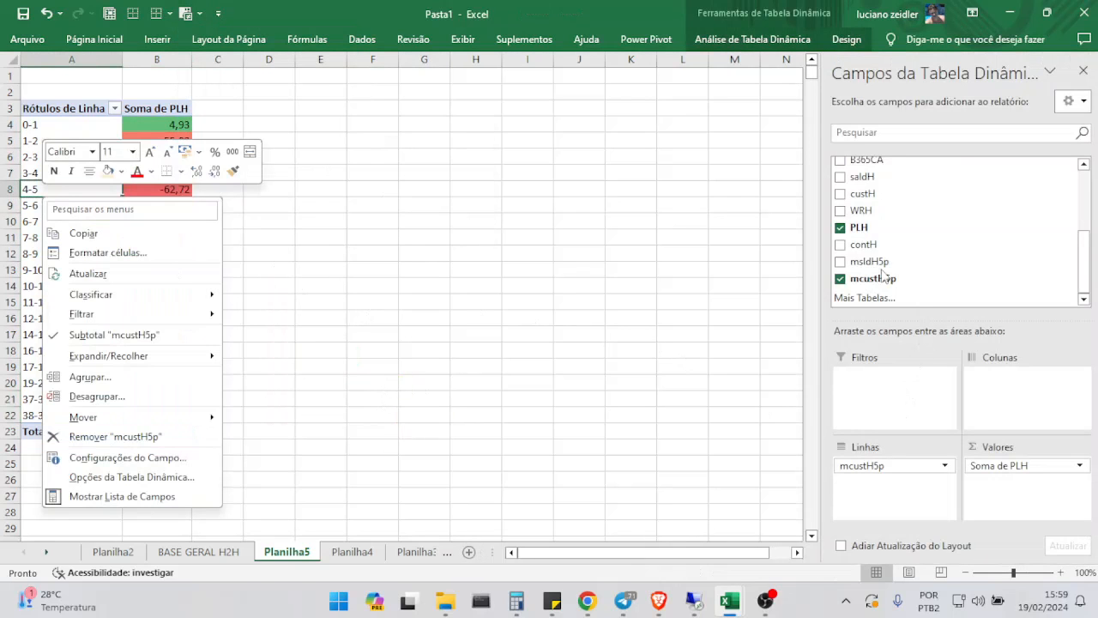
left_click_drag(870, 230, 1003, 484)
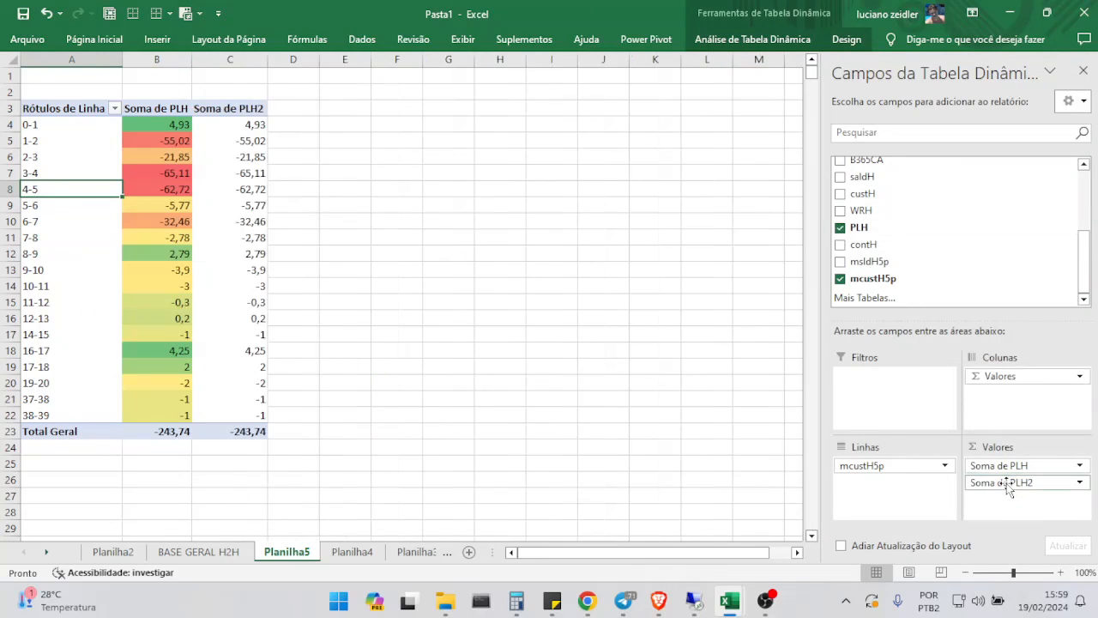
left_click(1000, 481)
left_click(999, 464)
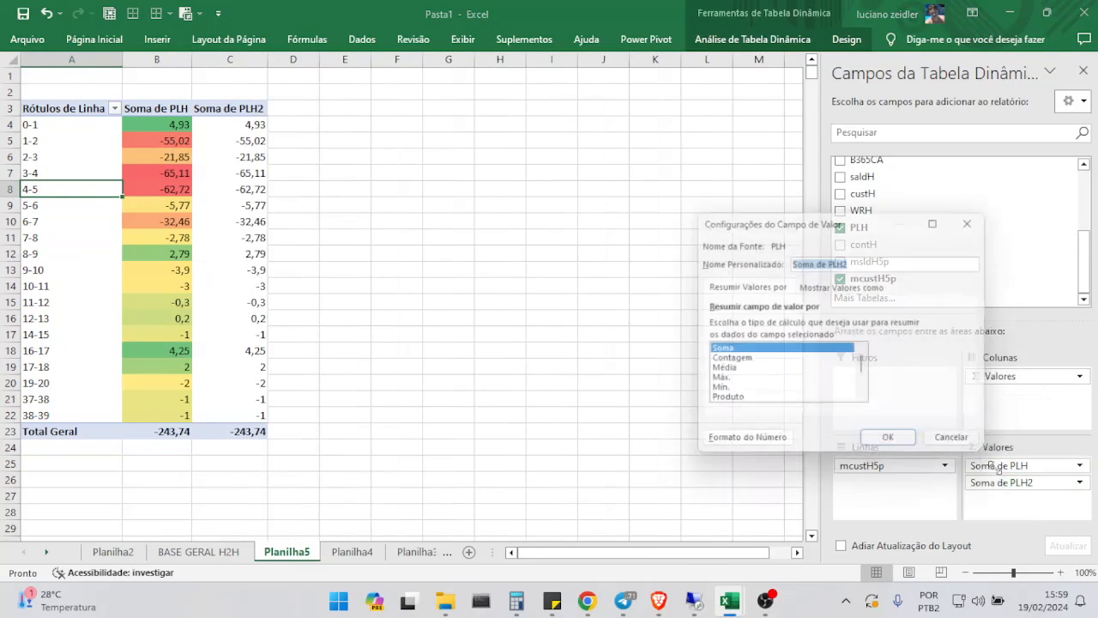
left_click(731, 362)
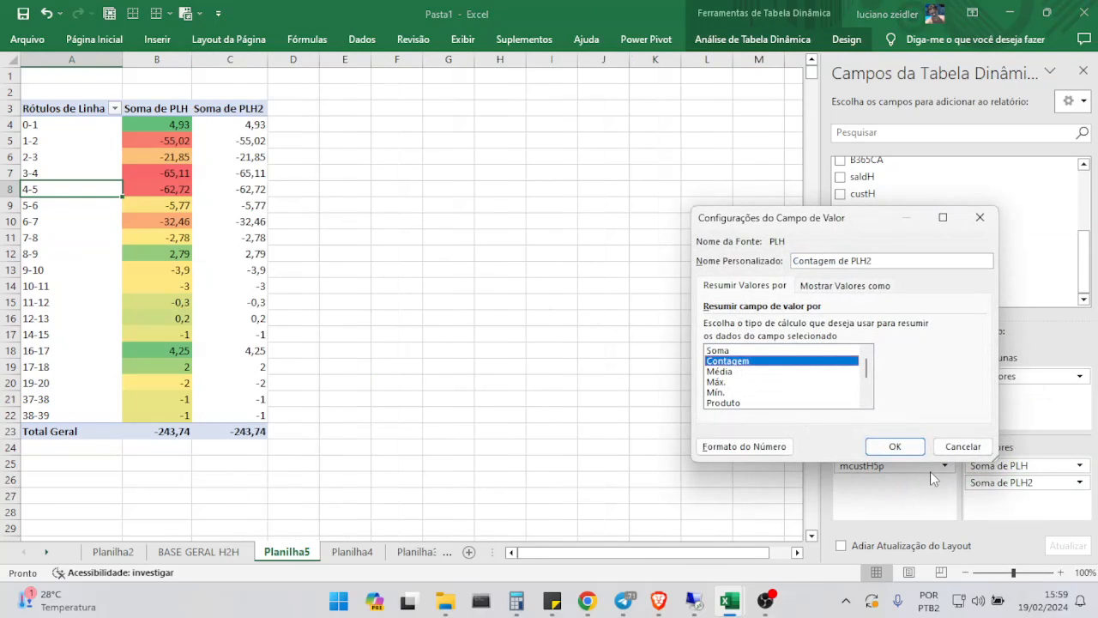
left_click(895, 446)
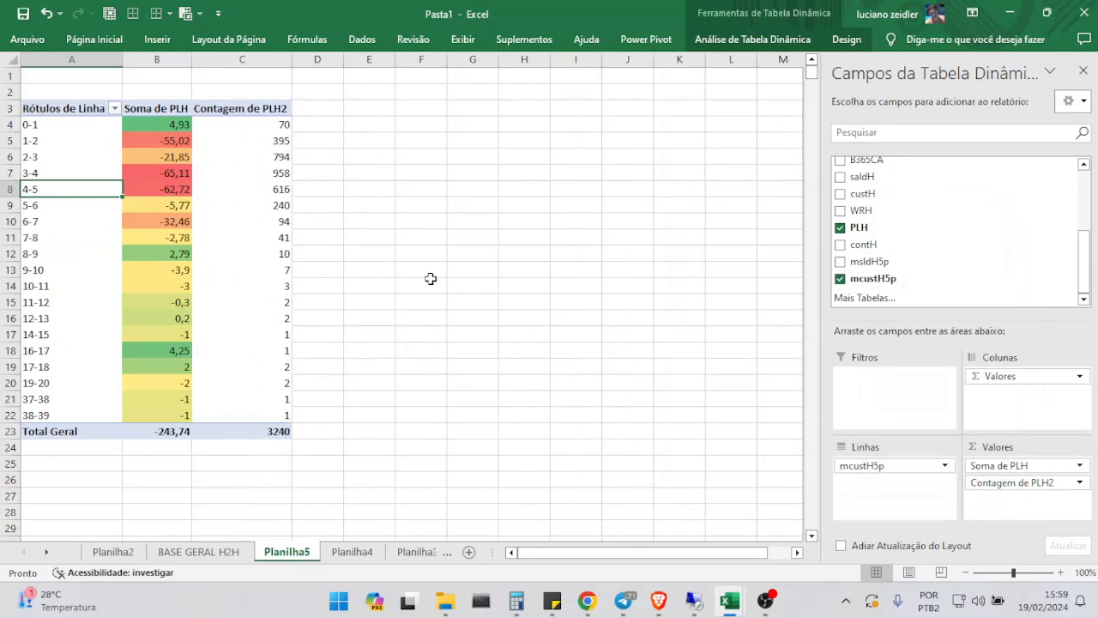
Step: Examine the PLH counts per mcustH5p range, then the whole row of the 3-4 range
mouse_move(279, 125)
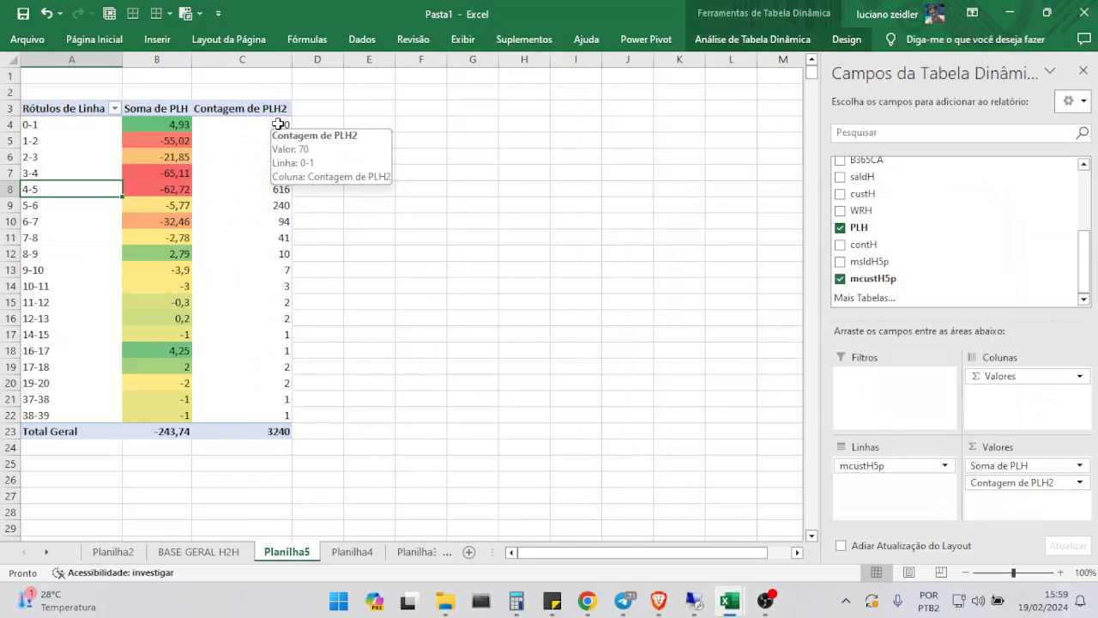
left_click_drag(279, 125, 260, 415)
left_click(368, 382)
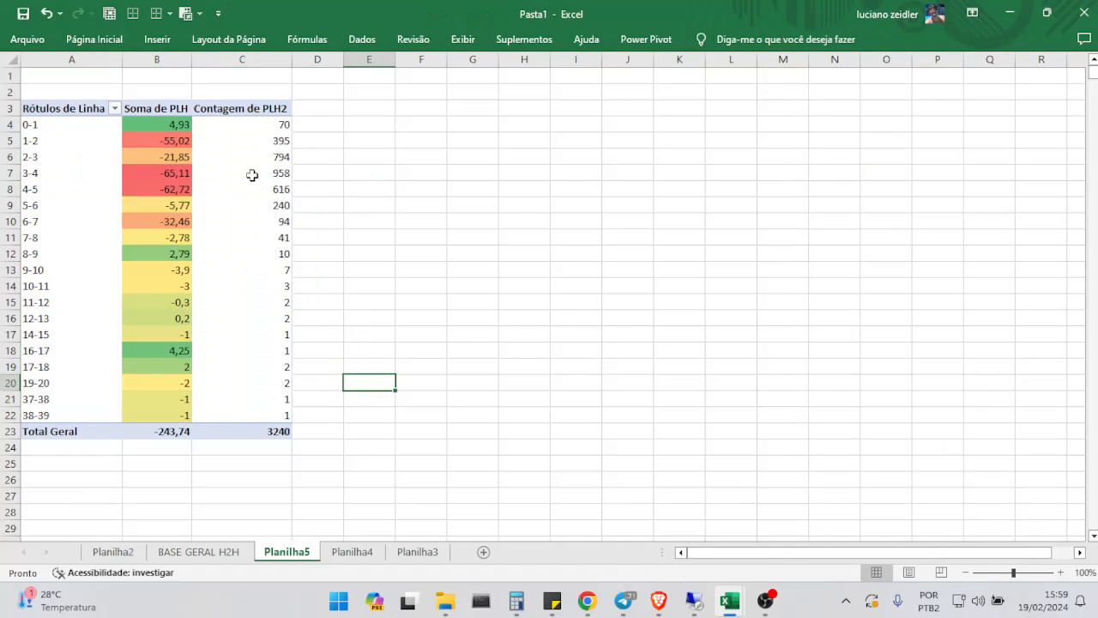
left_click(10, 172)
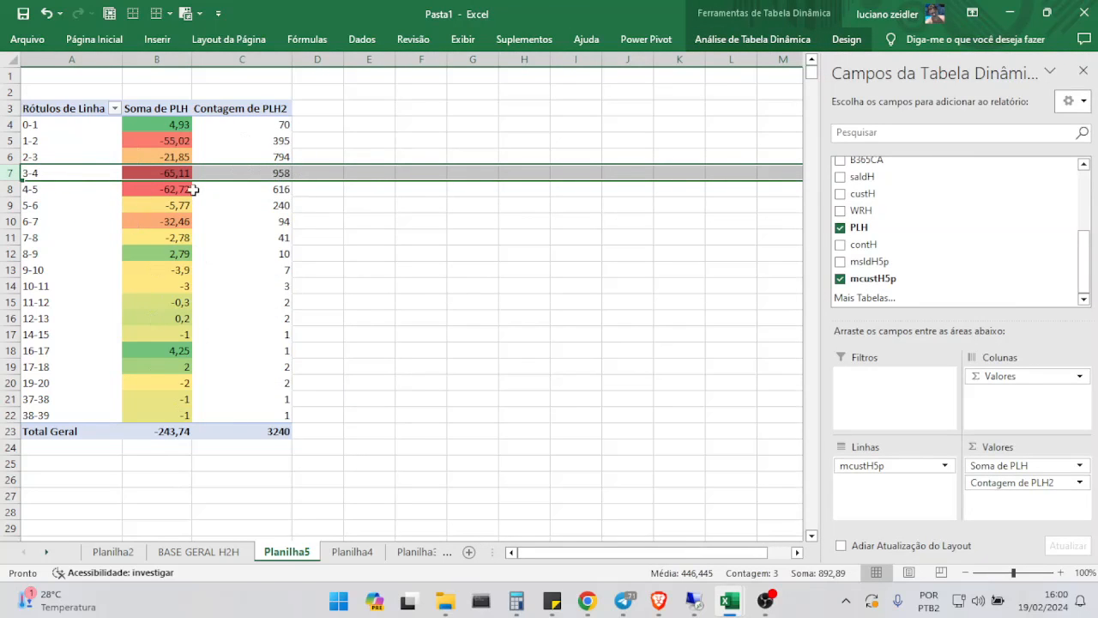
mouse_move(277, 176)
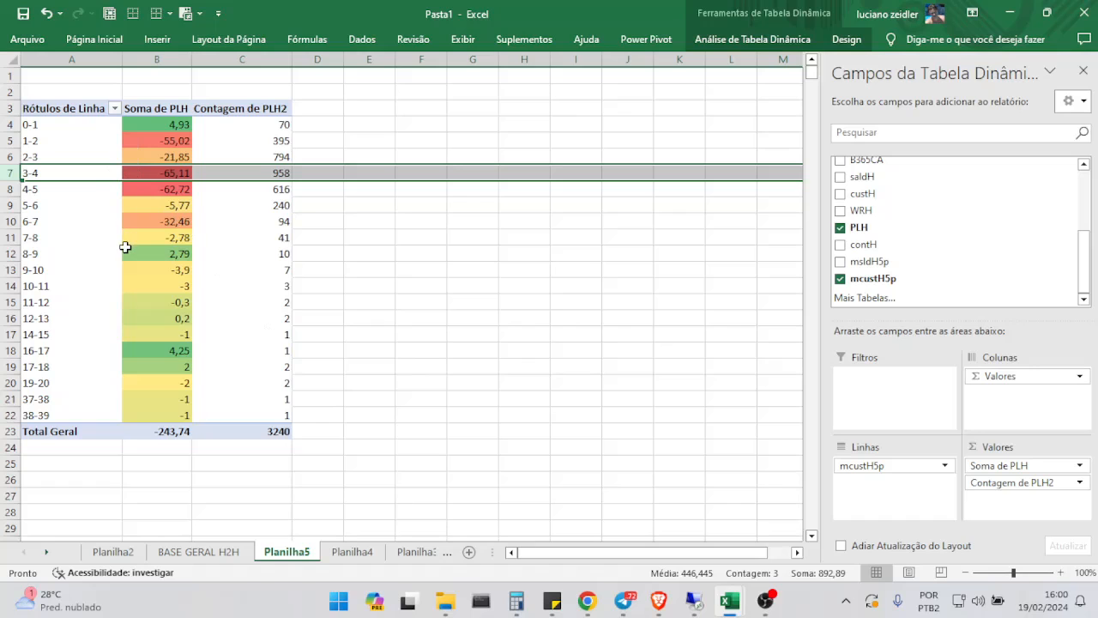
Step: Add another copy of PLH between the sum and the count, and summarize it by Média (average)
left_click_drag(931, 228, 1005, 477)
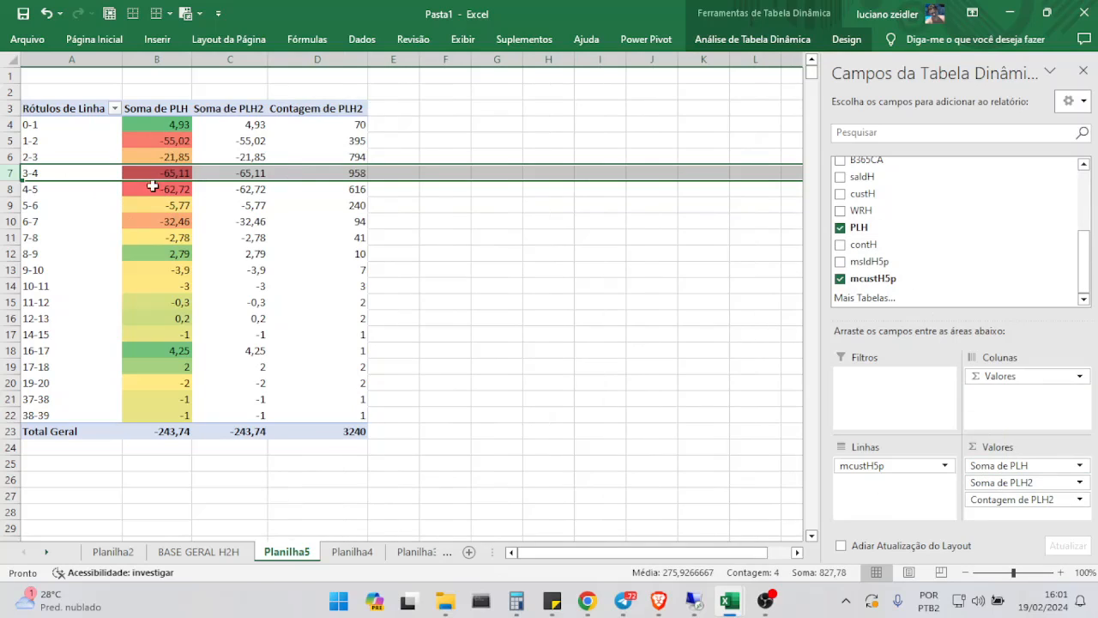
mouse_move(360, 174)
mouse_move(162, 175)
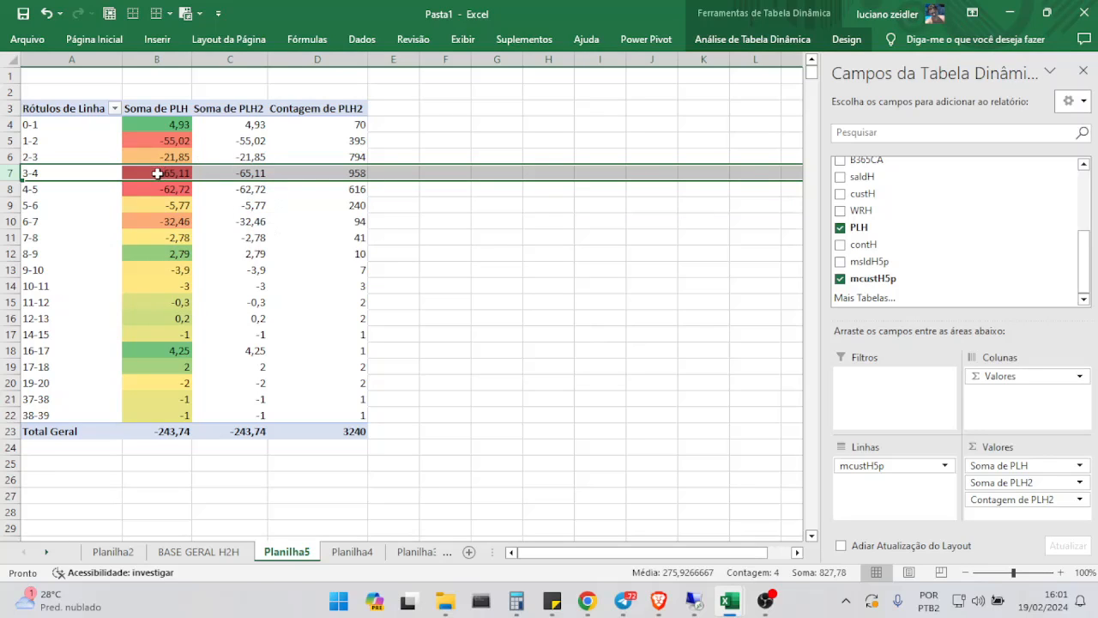
left_click(1014, 482)
left_click(1000, 463)
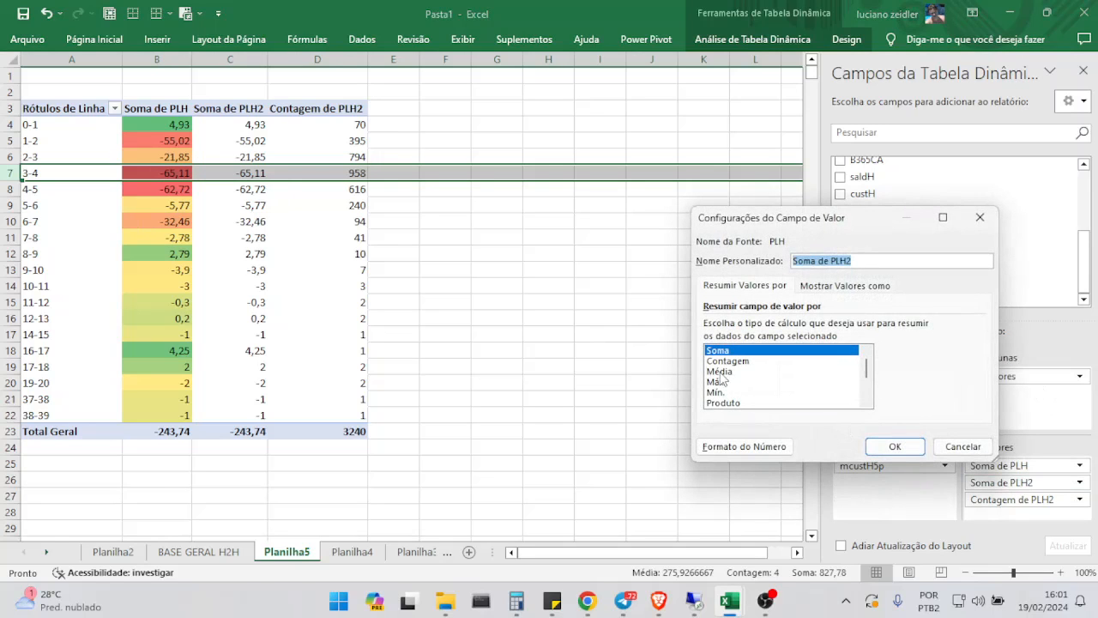
left_click(719, 372)
left_click(895, 446)
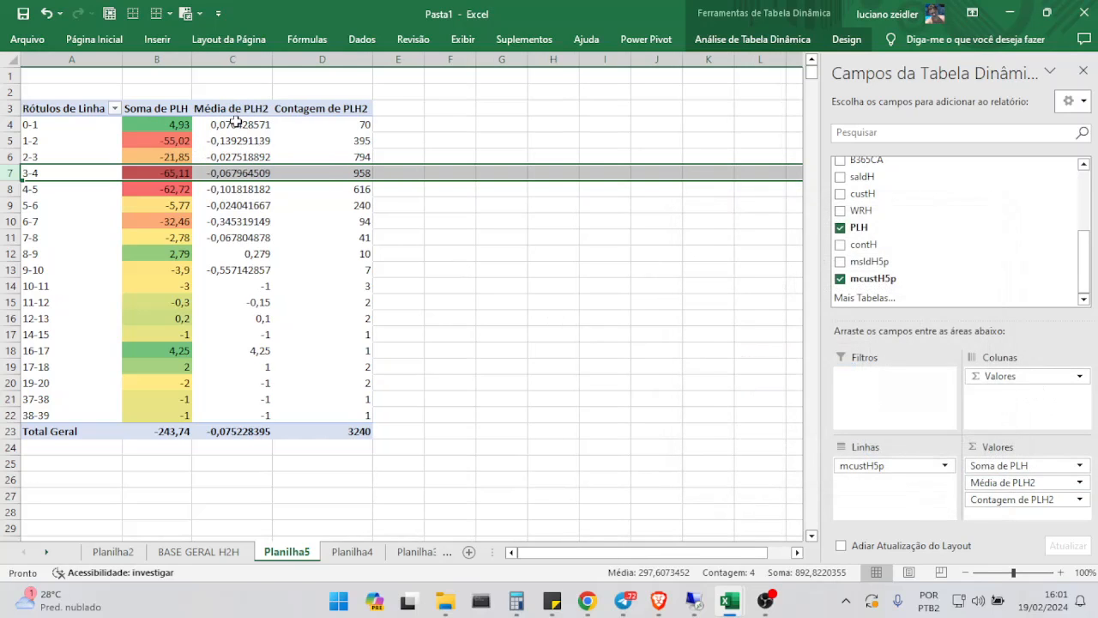
Step: Apply the green-yellow-red color scale to the average PLH values of all ranges, excluding the grand total
left_click_drag(236, 124, 253, 410)
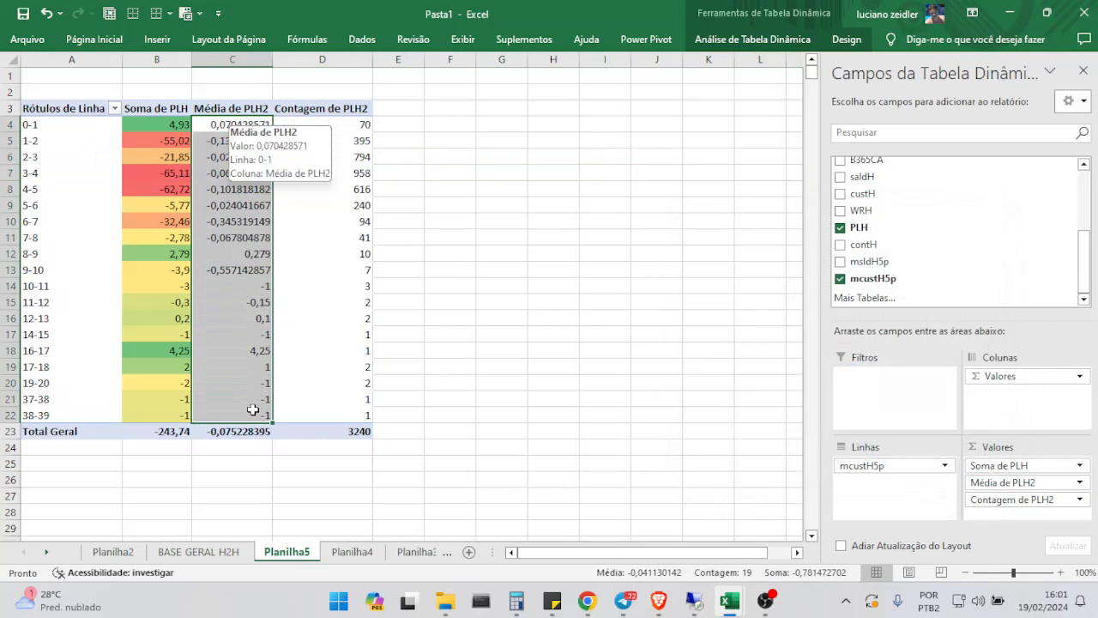
left_click(187, 13)
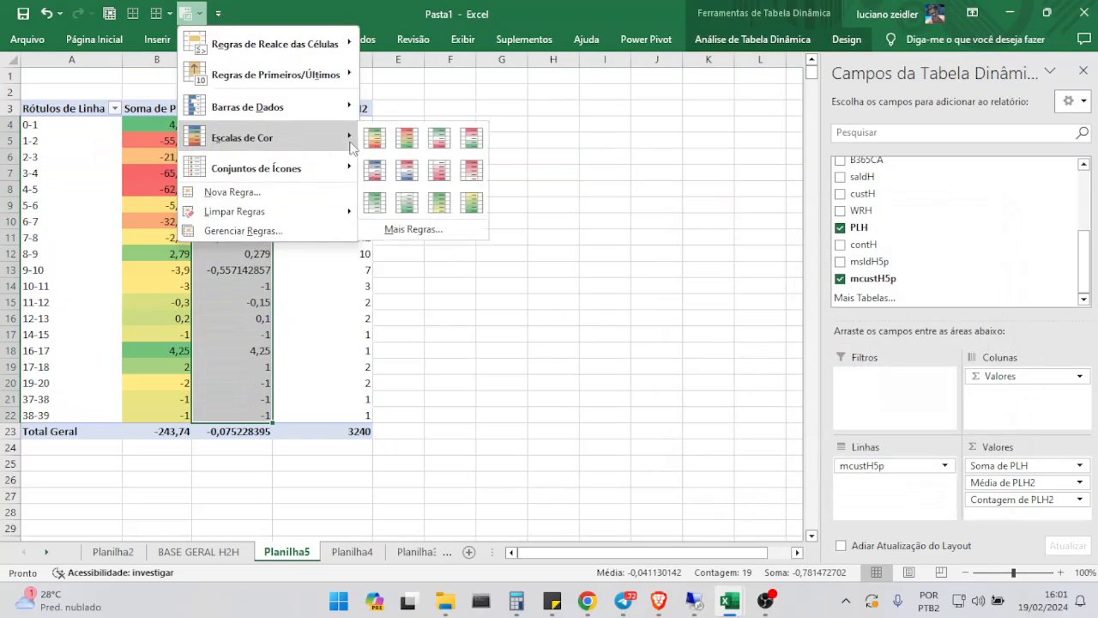
left_click(374, 137)
left_click(605, 301)
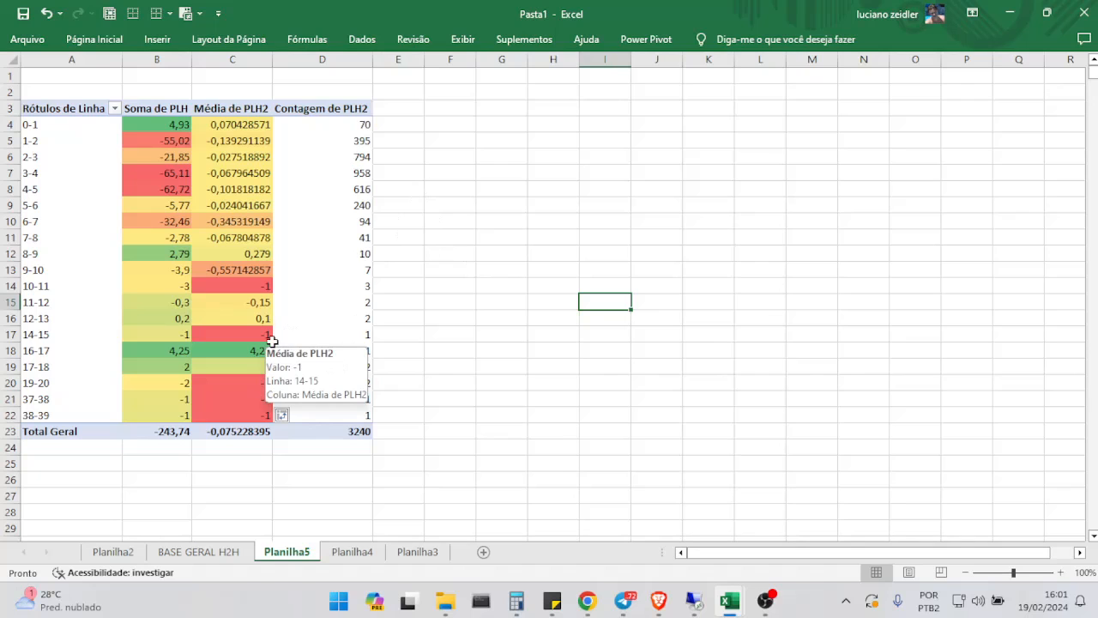
Step: Compare the grand total's average PLH with the averages of the ranges from 1-2 to 4-5
left_click(242, 434)
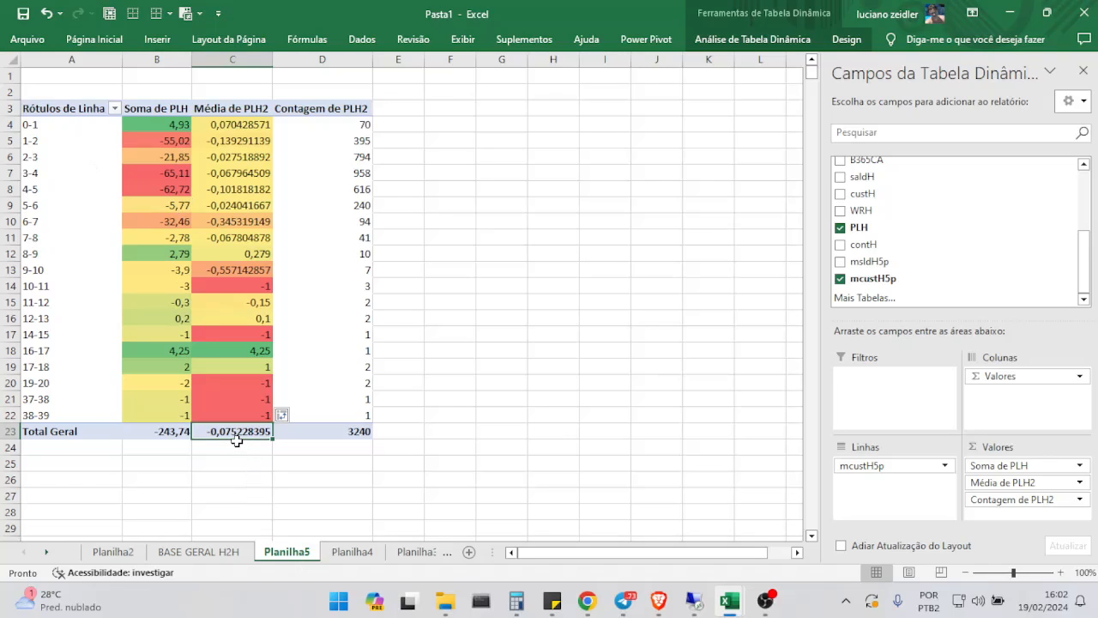
mouse_move(235, 435)
left_click(241, 141)
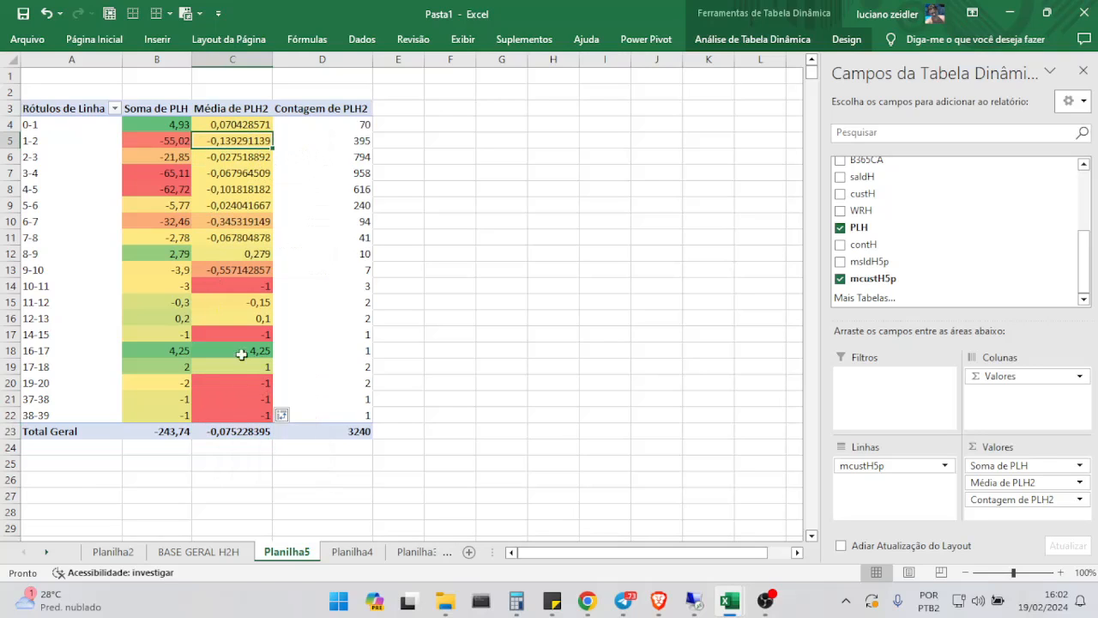
left_click(230, 159)
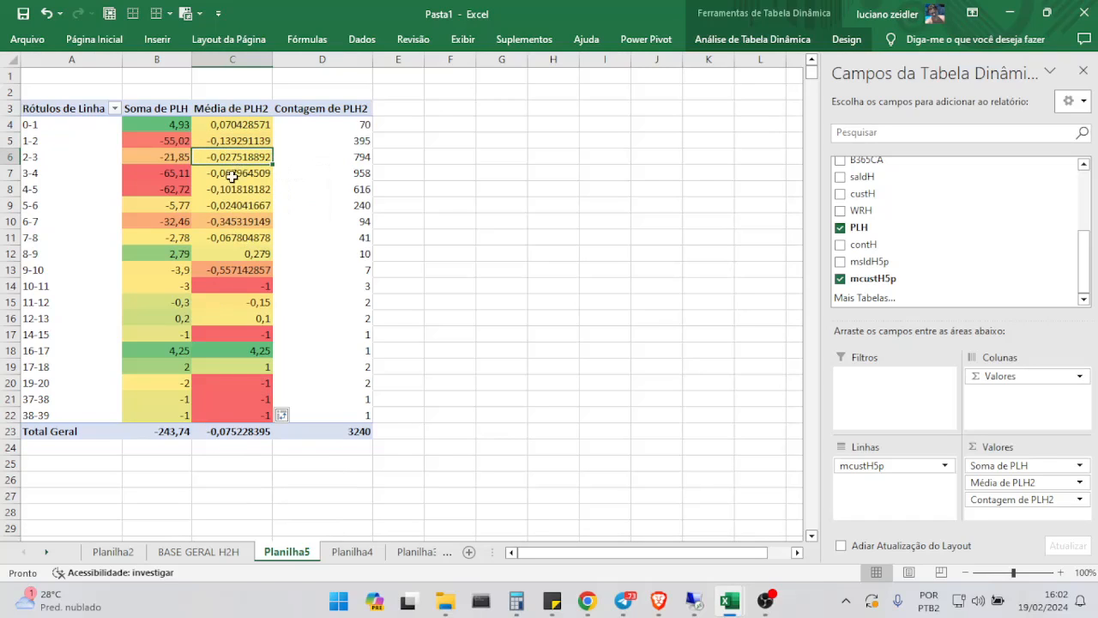
left_click(230, 174)
left_click(236, 190)
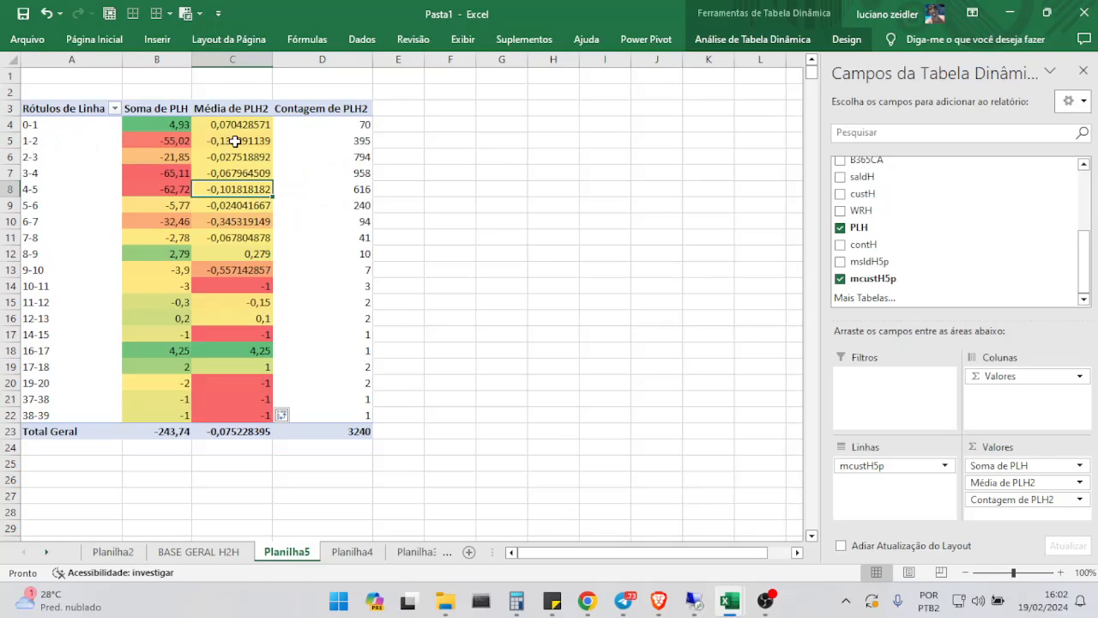
Step: Examine the PLH values of the mcustH5p ranges from 1-2 to 6-7, and the whole row of the 3-4 range
mouse_move(234, 140)
mouse_move(247, 160)
mouse_move(236, 247)
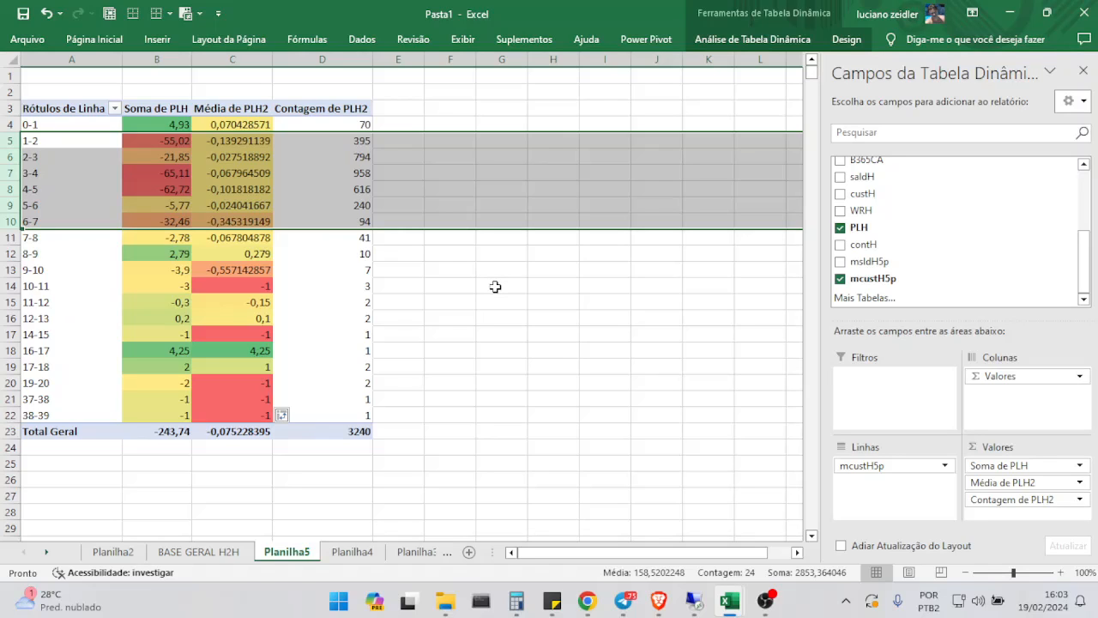
mouse_move(234, 141)
left_click(15, 174)
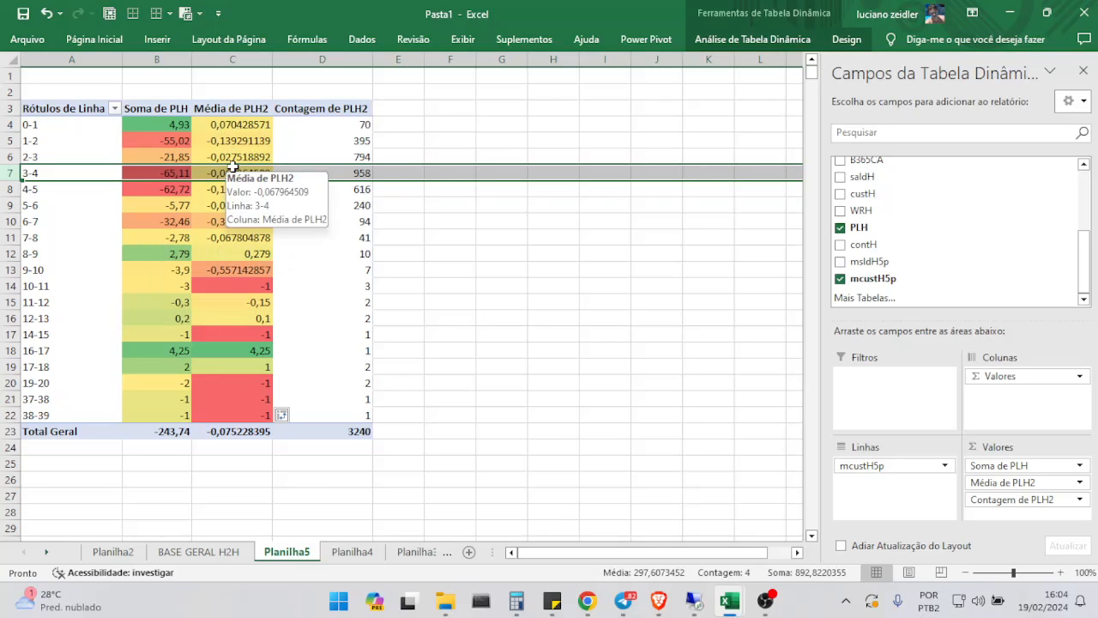
Step: Insert slicers for the B365CH and msldH5p fields of the pivot table
left_click(47, 173)
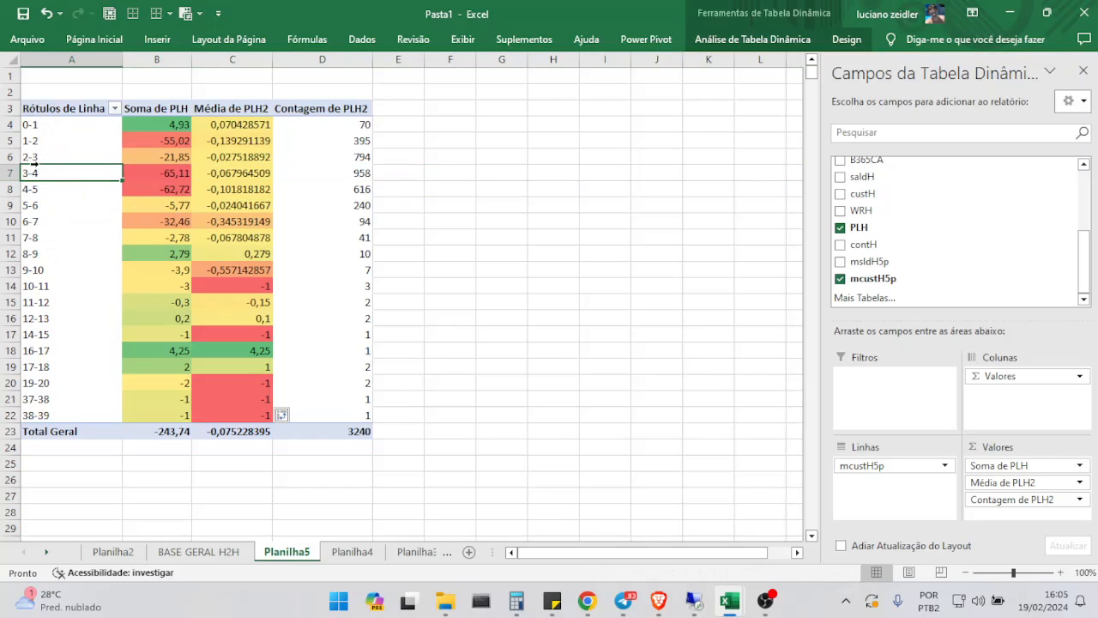
left_click(755, 39)
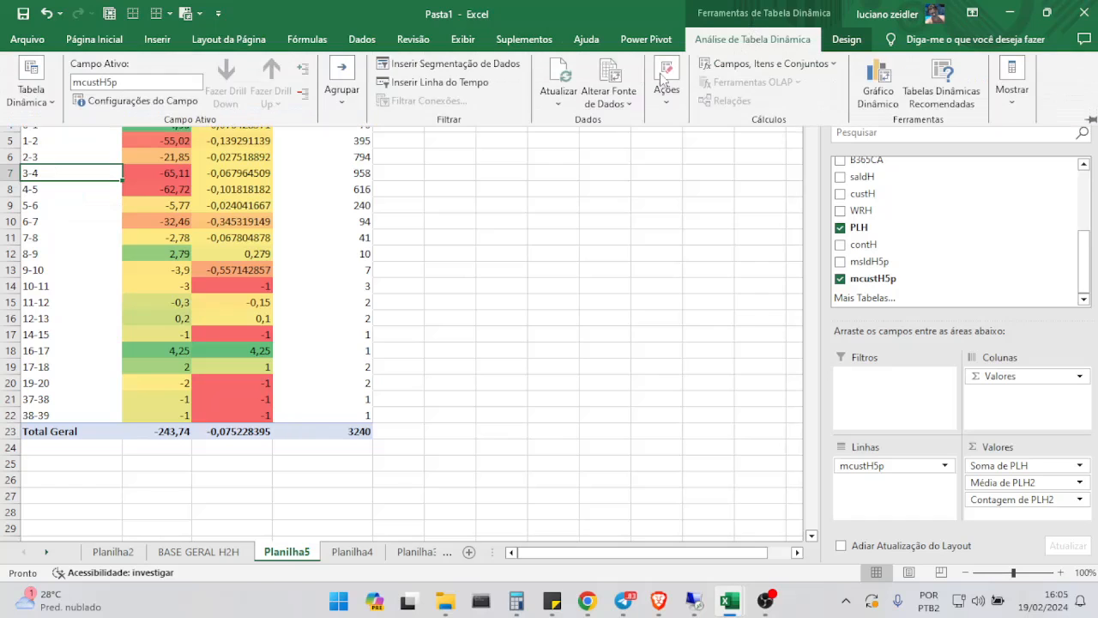
left_click(423, 67)
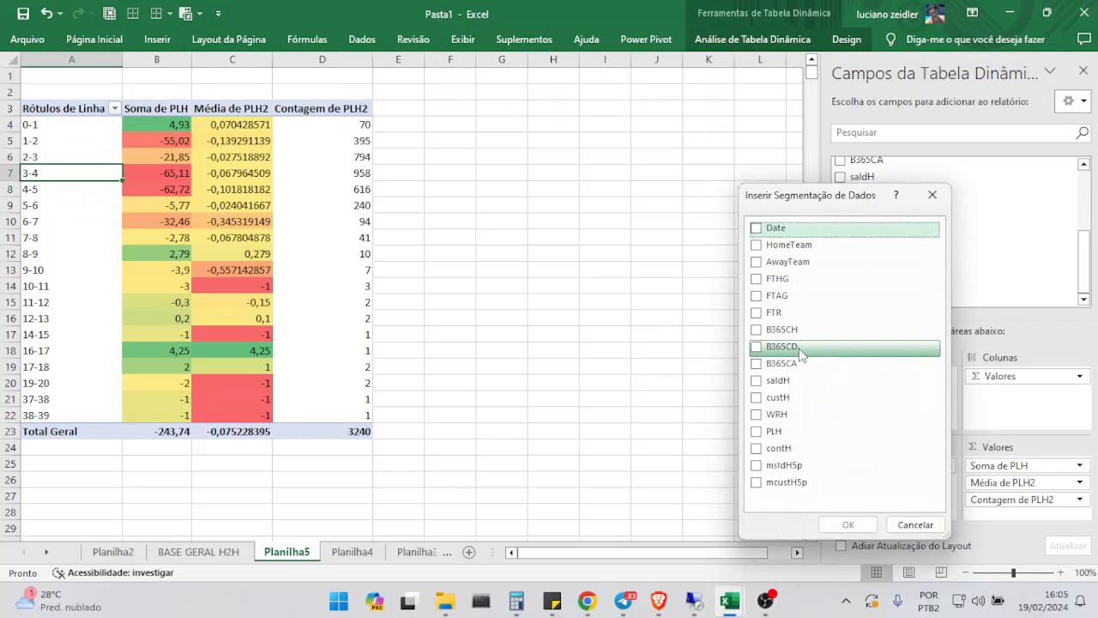
left_click(756, 333)
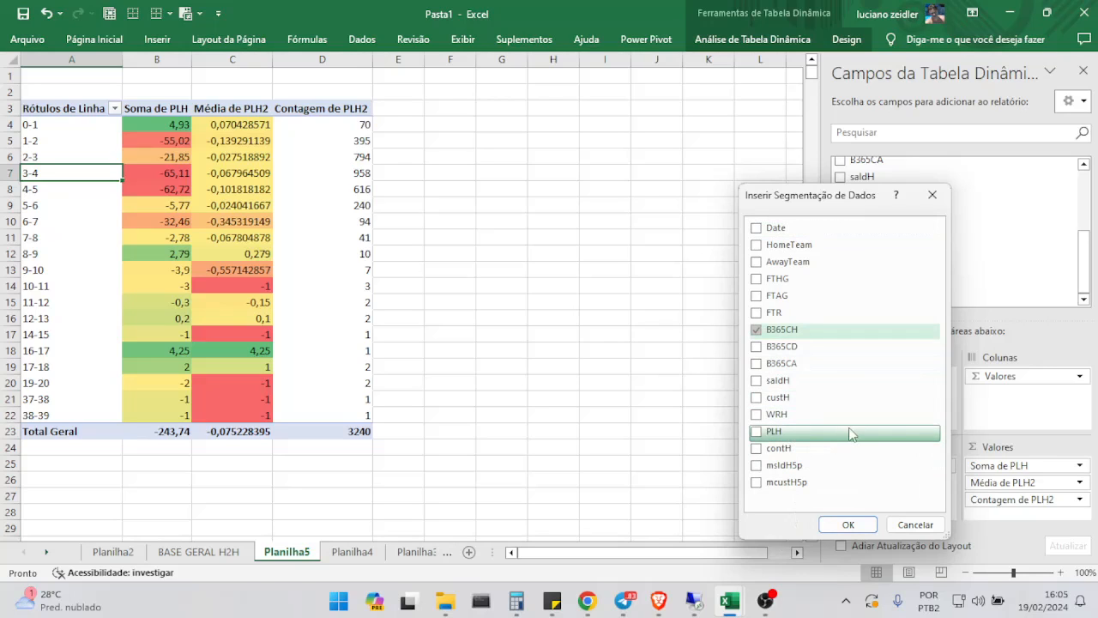
left_click(755, 465)
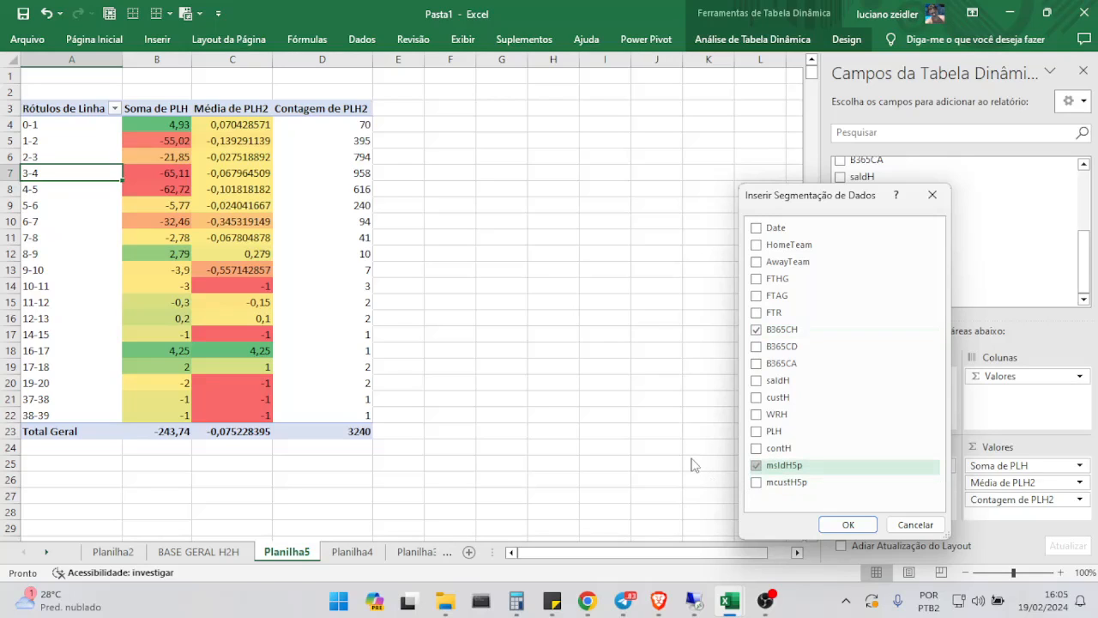
left_click(847, 524)
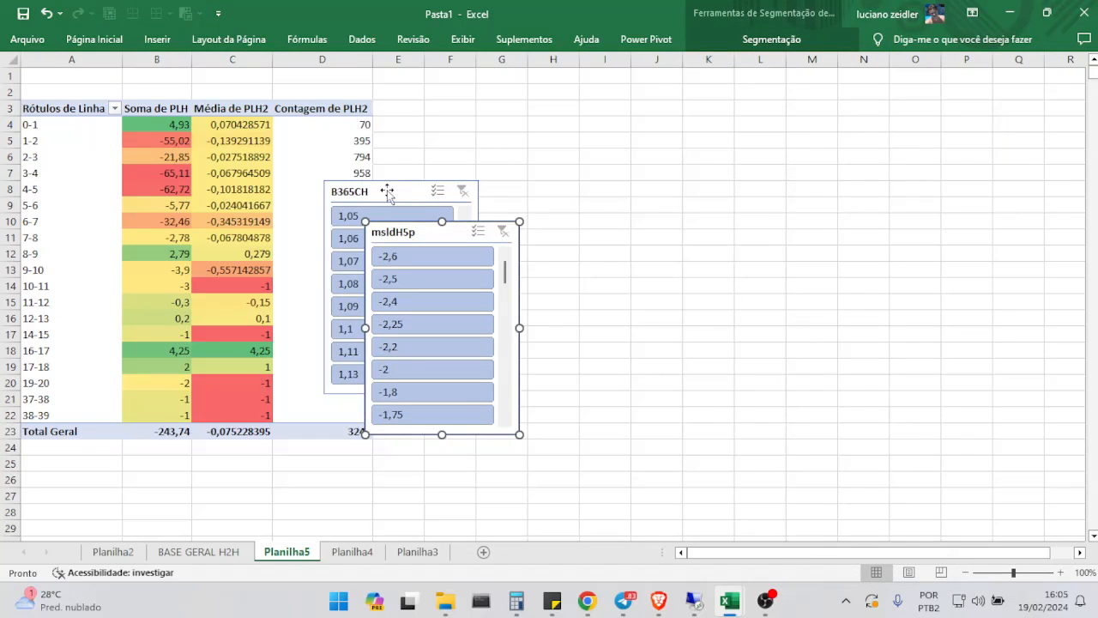
Step: Place the B365CH and msldH5p slicers side by side in the empty area beside the pivot table, starting near row 2
left_click_drag(388, 192, 581, 98)
left_click_drag(423, 224, 746, 90)
mouse_move(659, 138)
left_mouse_down()
mouse_move(659, 285)
mouse_move(659, 118)
left_mouse_up()
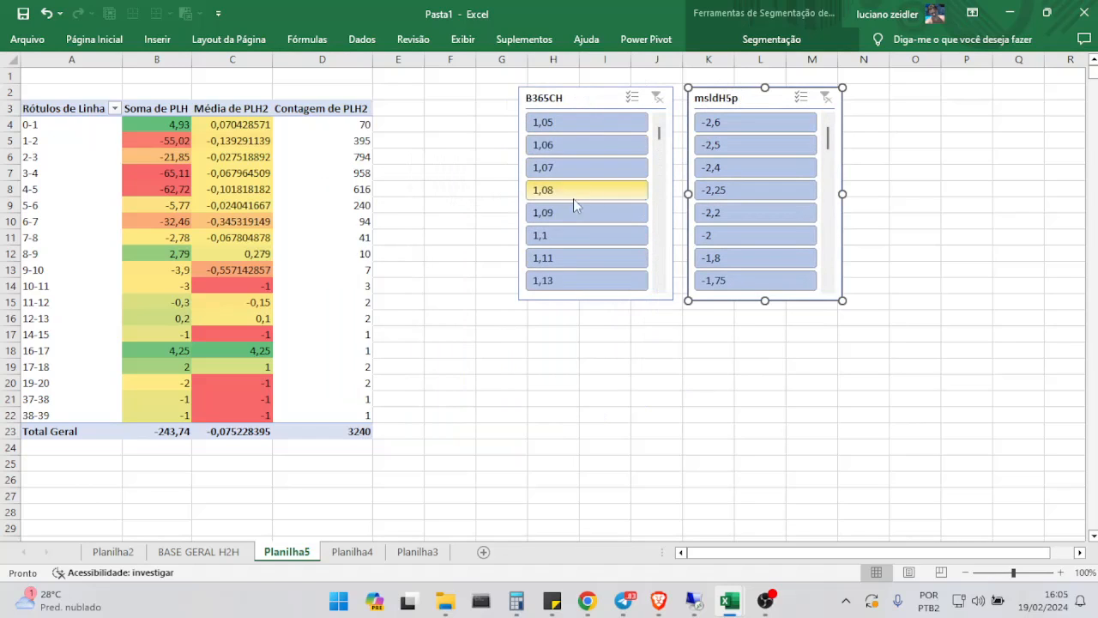
Step: Add the B365CH field to the pivot table's rows, below mcustH5p
left_click(48, 221)
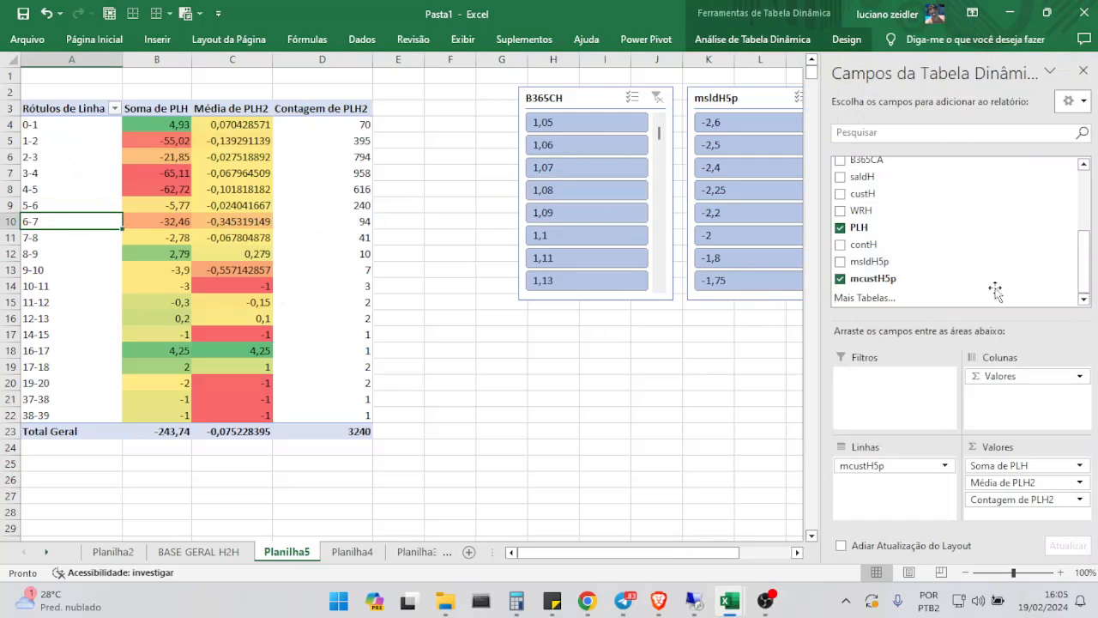
left_click(1088, 206)
left_click_drag(1088, 205, 1083, 235)
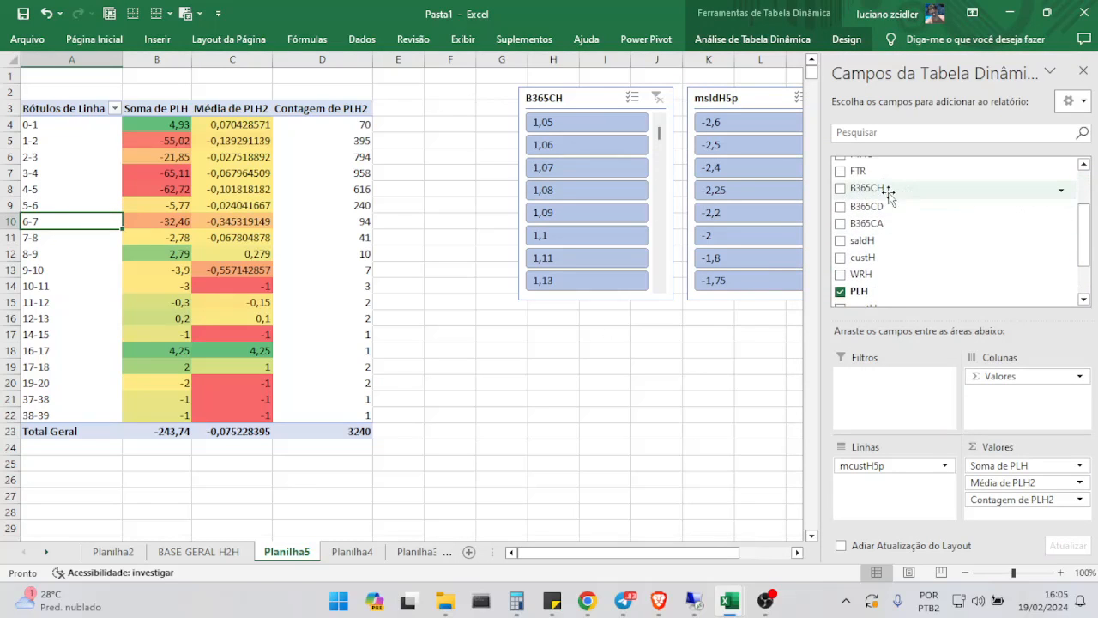
left_click_drag(868, 188, 887, 489)
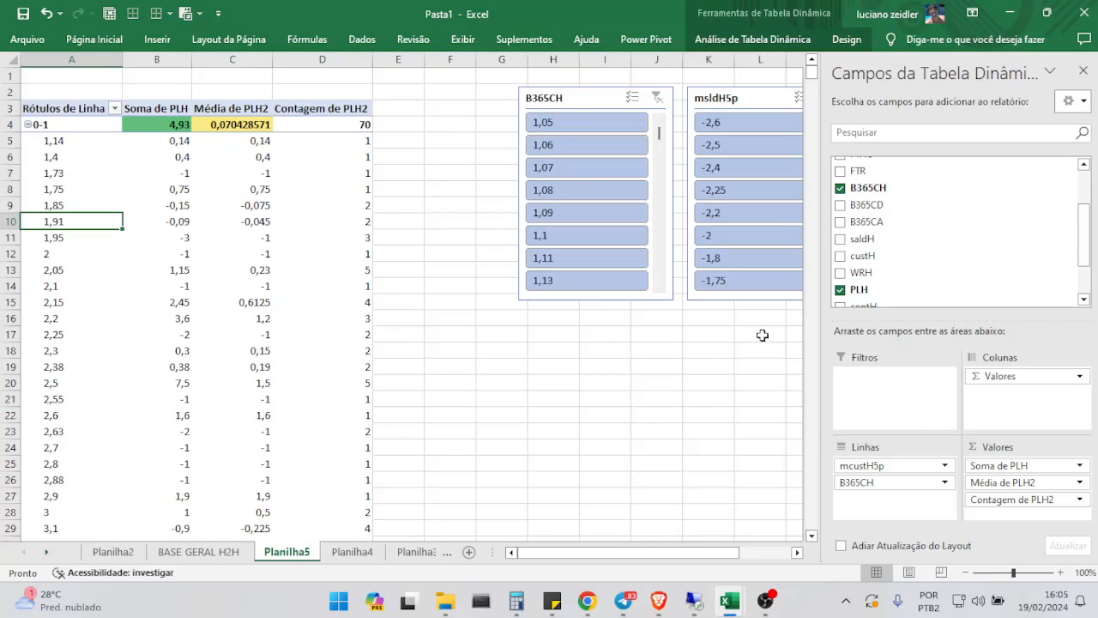
Step: Group the B365CH row values starting at 1 in intervals of 0,5, and take the field back out of the rows
right_click(62, 218)
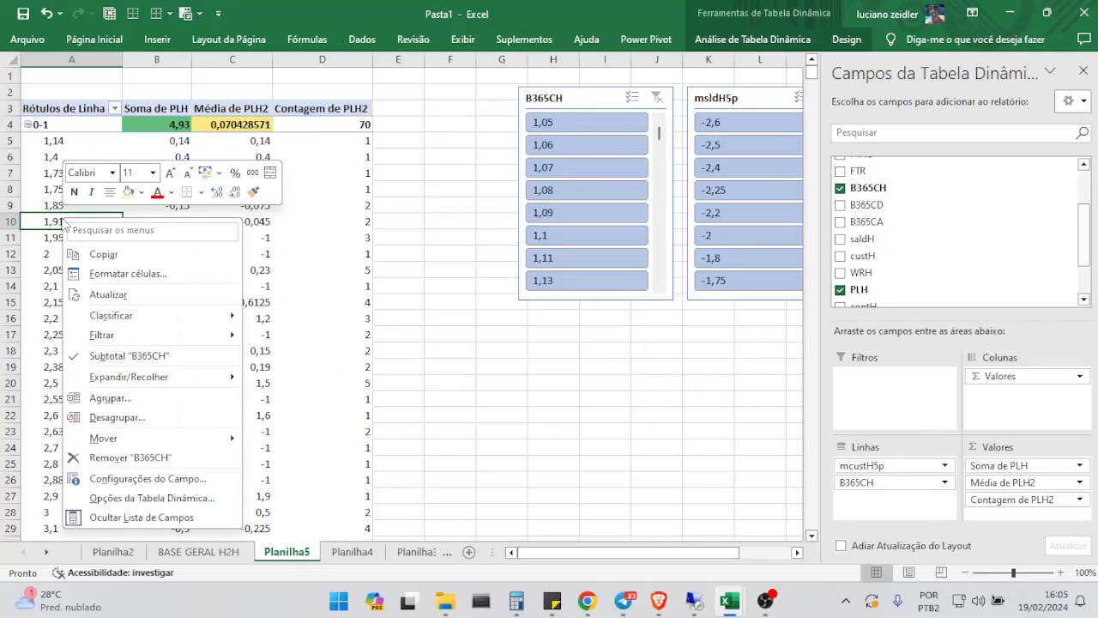
left_click(109, 398)
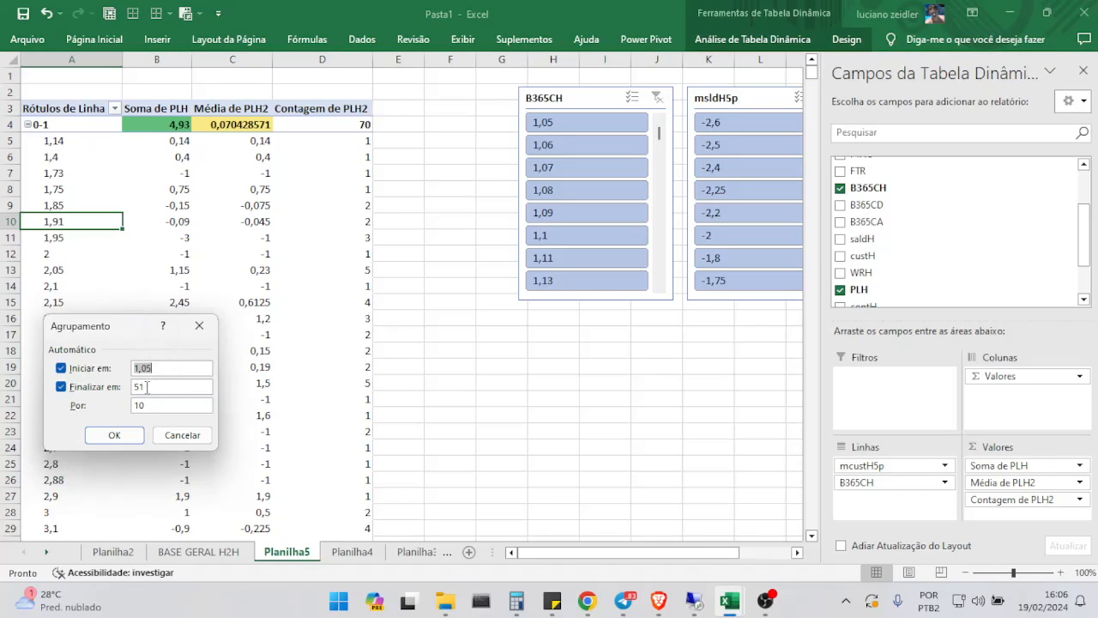
left_click(155, 368)
key("BackSpace")
key("BackSpace")
key("BackSpace")
type("1")
left_click(113, 436)
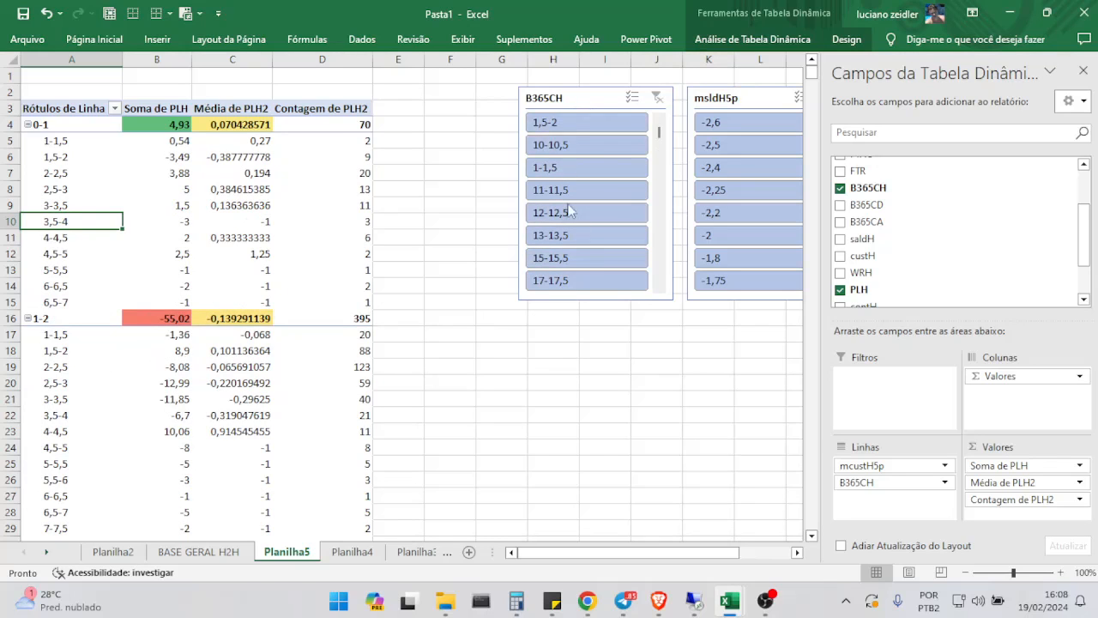
left_click_drag(862, 482, 926, 236)
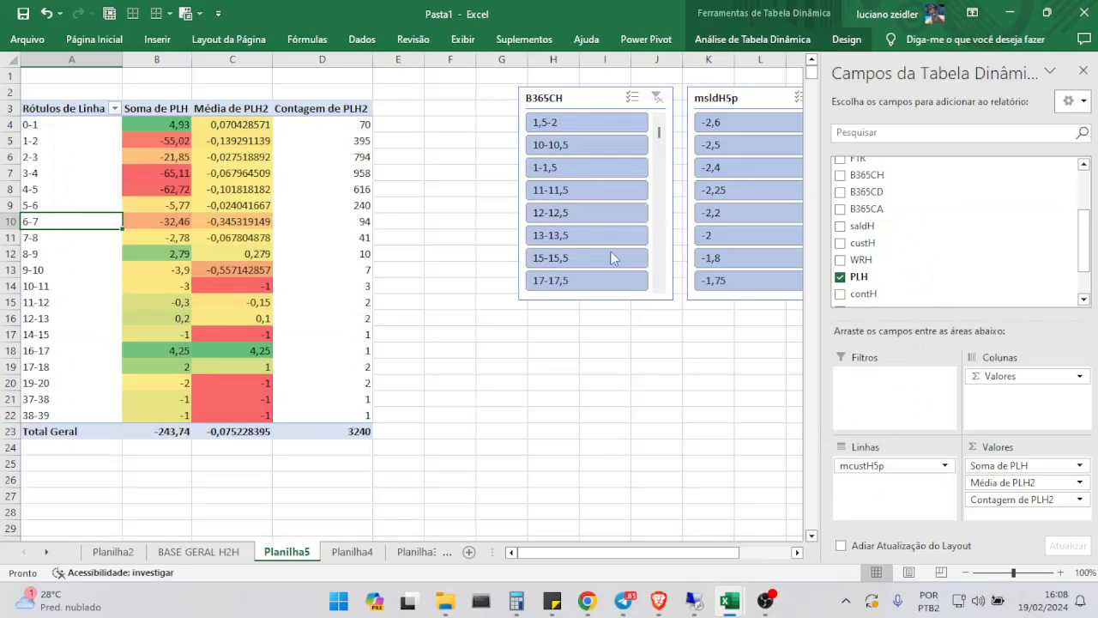
Step: Lengthen the B365CH slicer down to about row 28 and look through its grouped ranges
left_click(597, 301)
left_click_drag(597, 300, 589, 513)
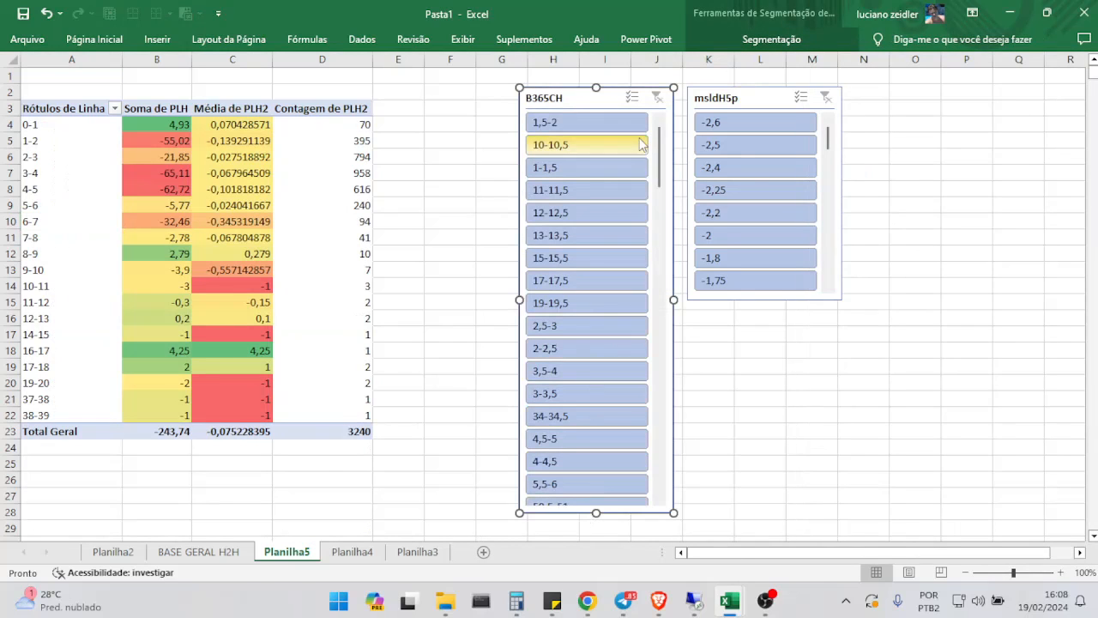
left_click_drag(658, 150, 652, 254)
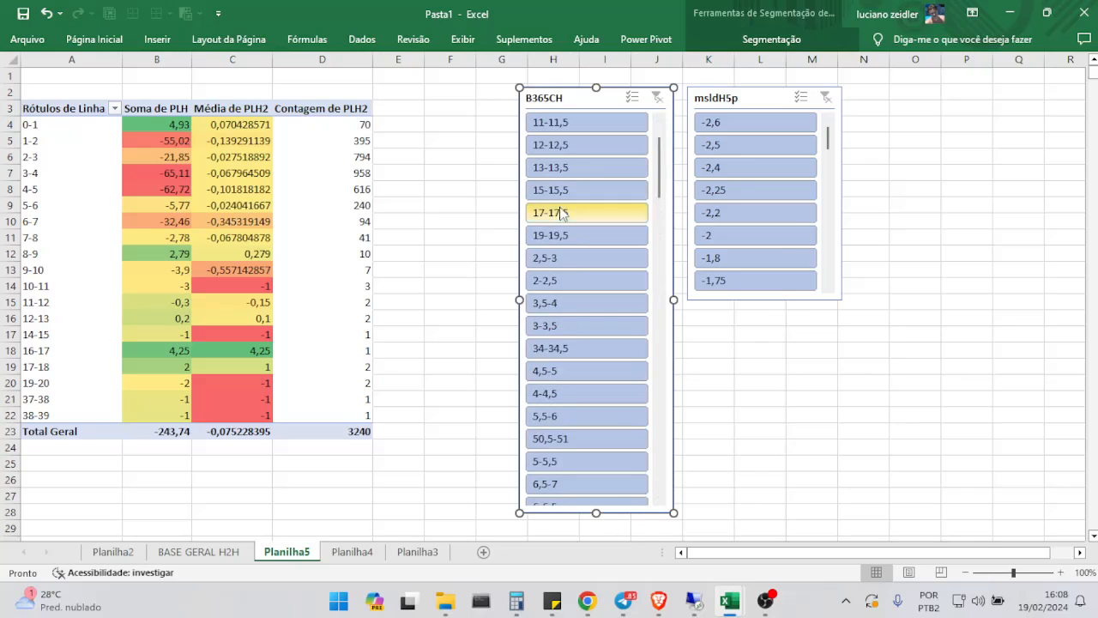
Step: Set the B365CH slicer to hide items without data
right_click(564, 212)
left_click(652, 566)
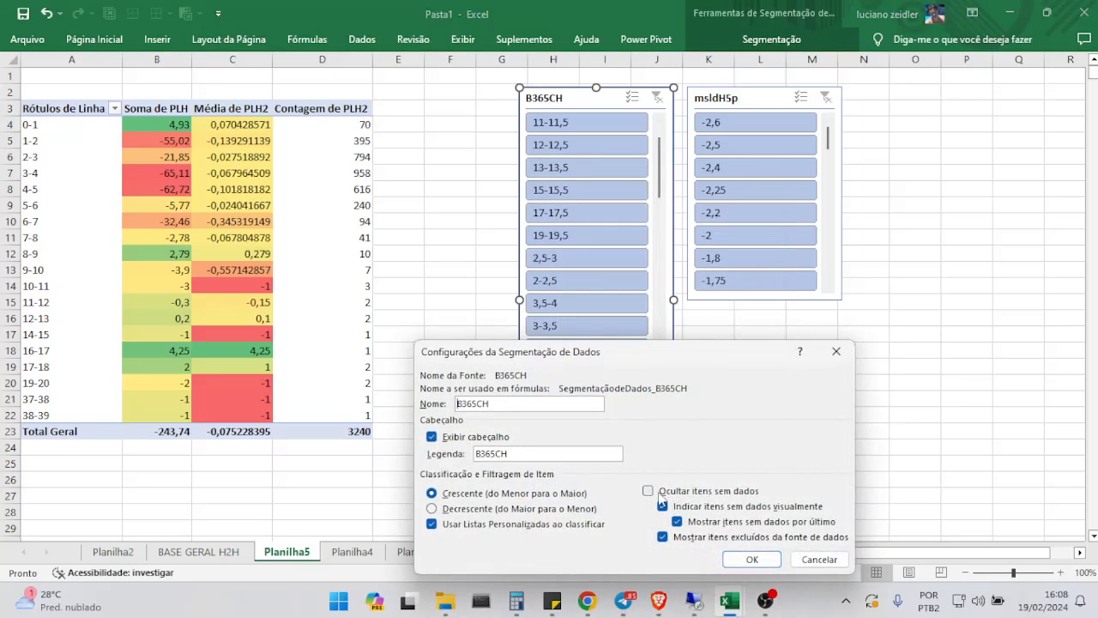
left_click(649, 489)
left_click(749, 554)
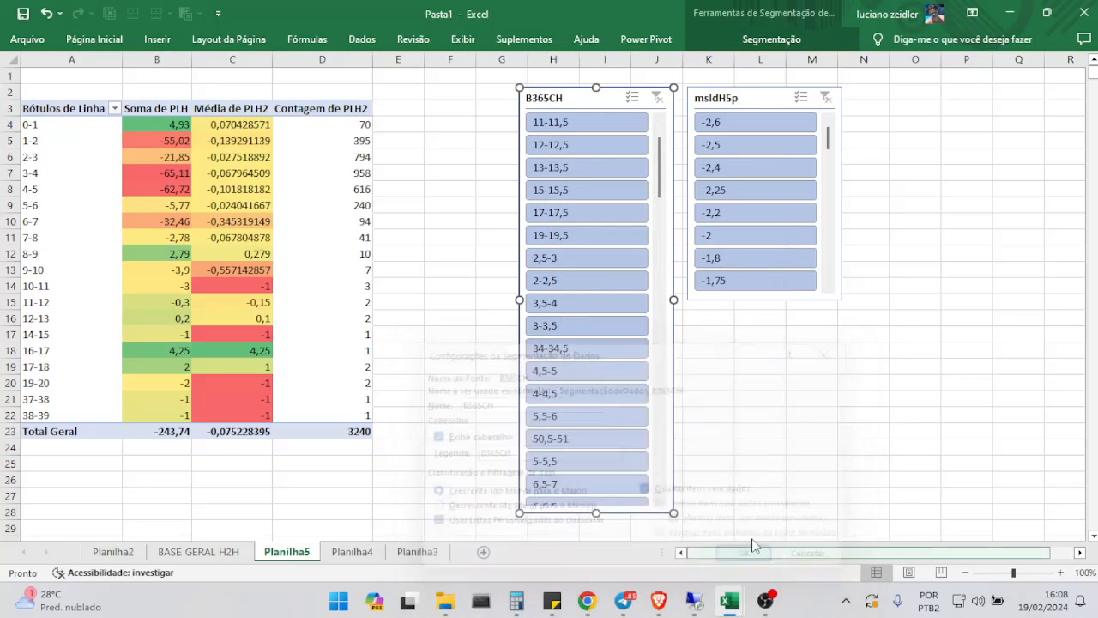
Step: Lengthen the msldH5p slicer to about the same height as the B365CH slicer
left_click(760, 295)
left_click_drag(766, 301, 742, 506)
mouse_move(832, 215)
left_mouse_down()
mouse_move(832, 476)
mouse_move(832, 236)
left_mouse_up()
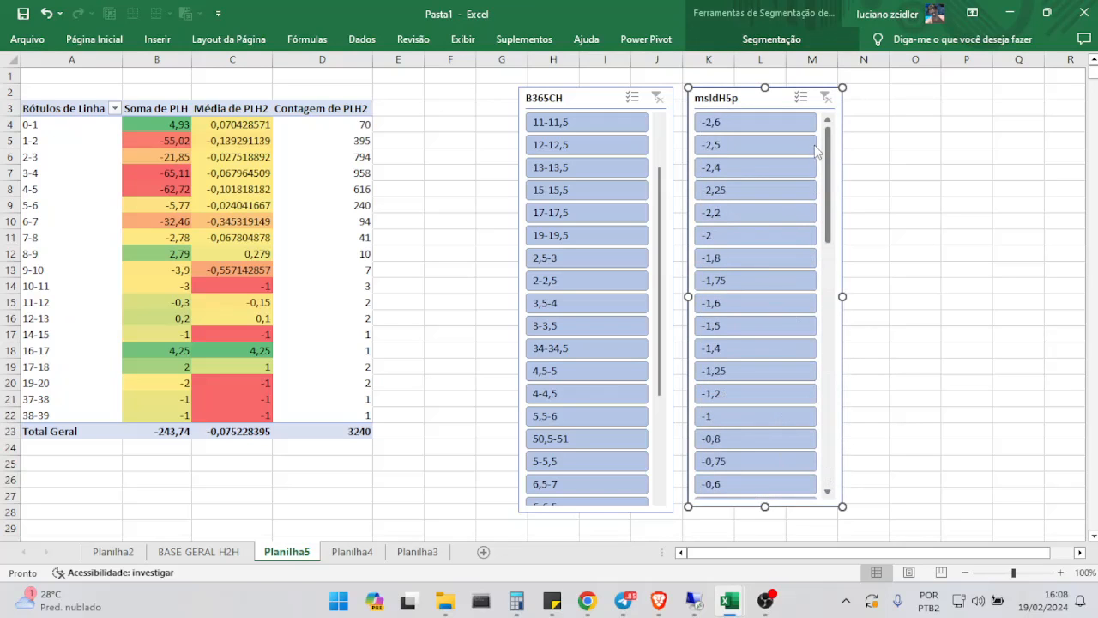
Step: Add the msldH5p field to the pivot table's rows, below mcustH5p
right_click(66, 206)
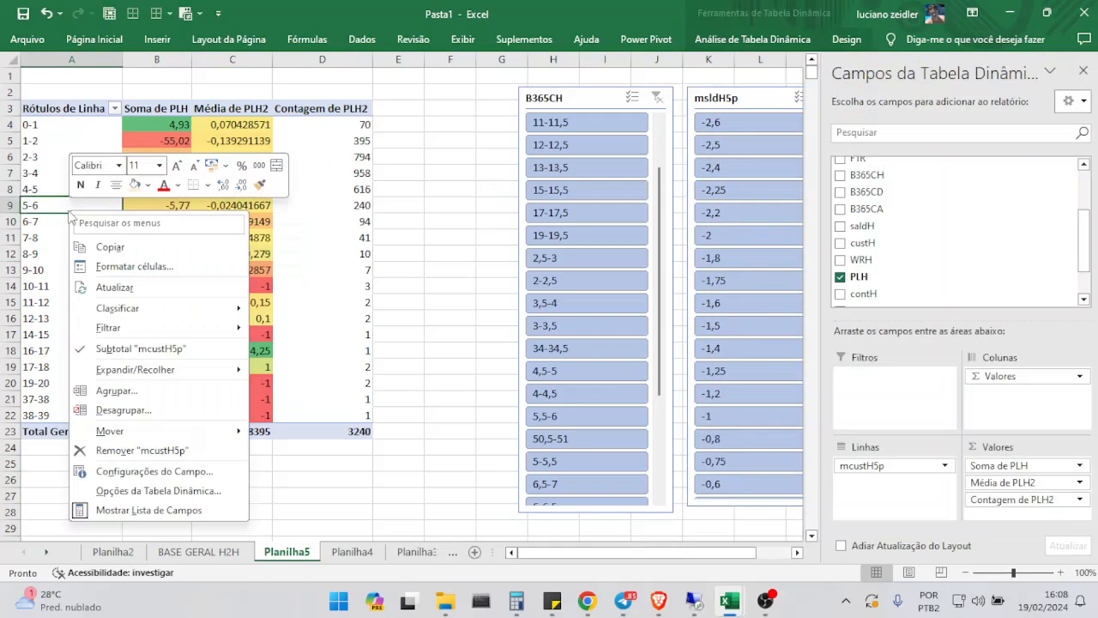
left_click_drag(1083, 246, 1084, 270)
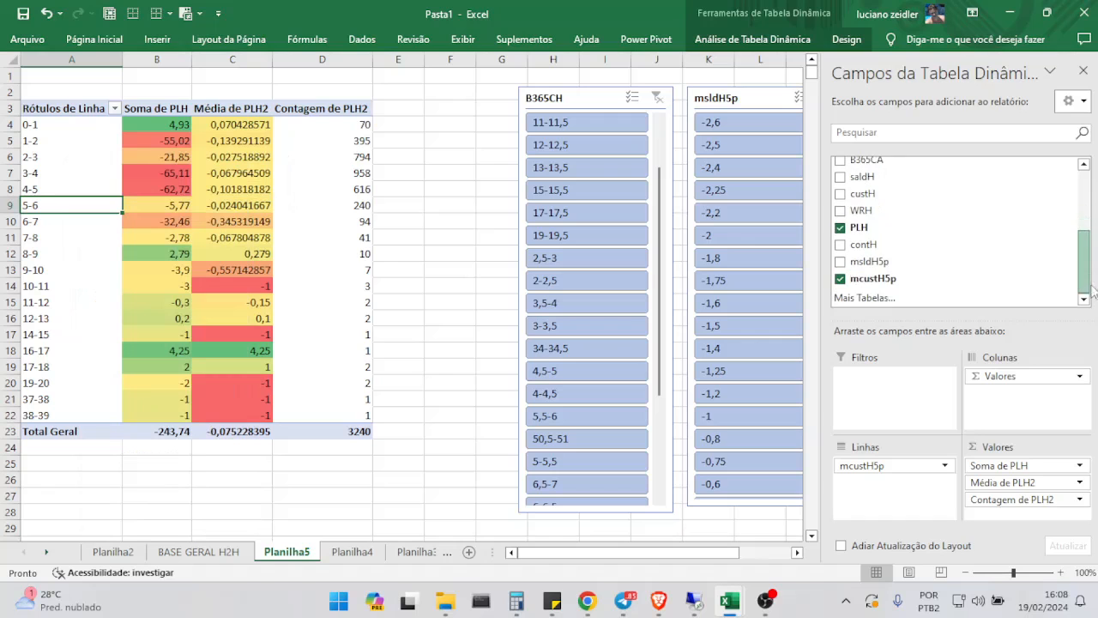
left_click(871, 265)
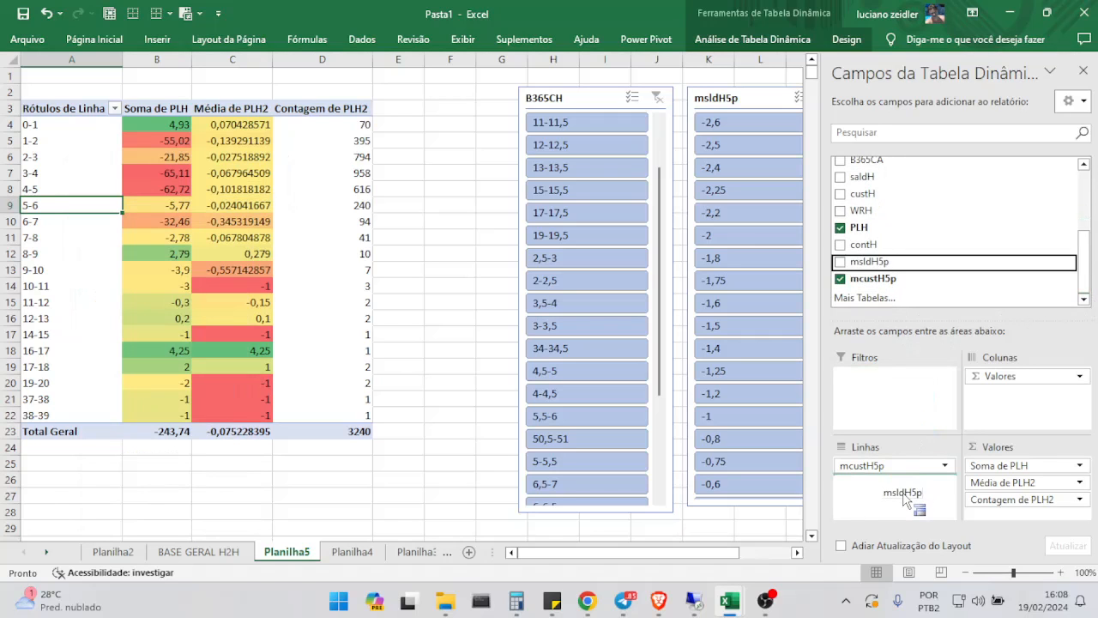
Step: Group the msldH5p row values in intervals of 0,4, keeping the automatic start and end
right_click(45, 208)
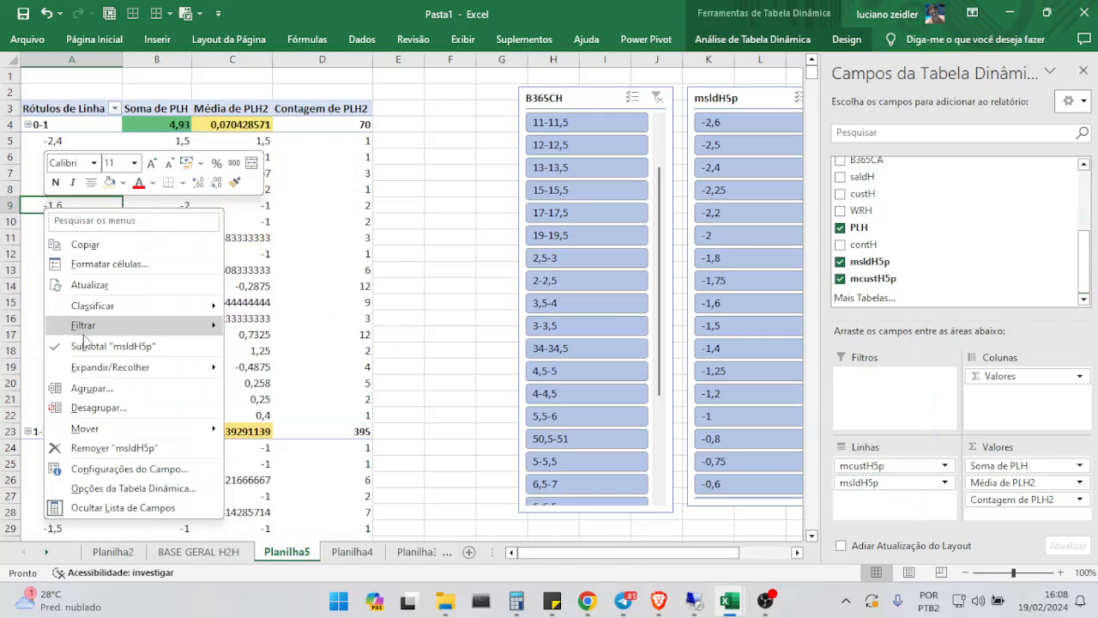
left_click(92, 387)
left_click(110, 399)
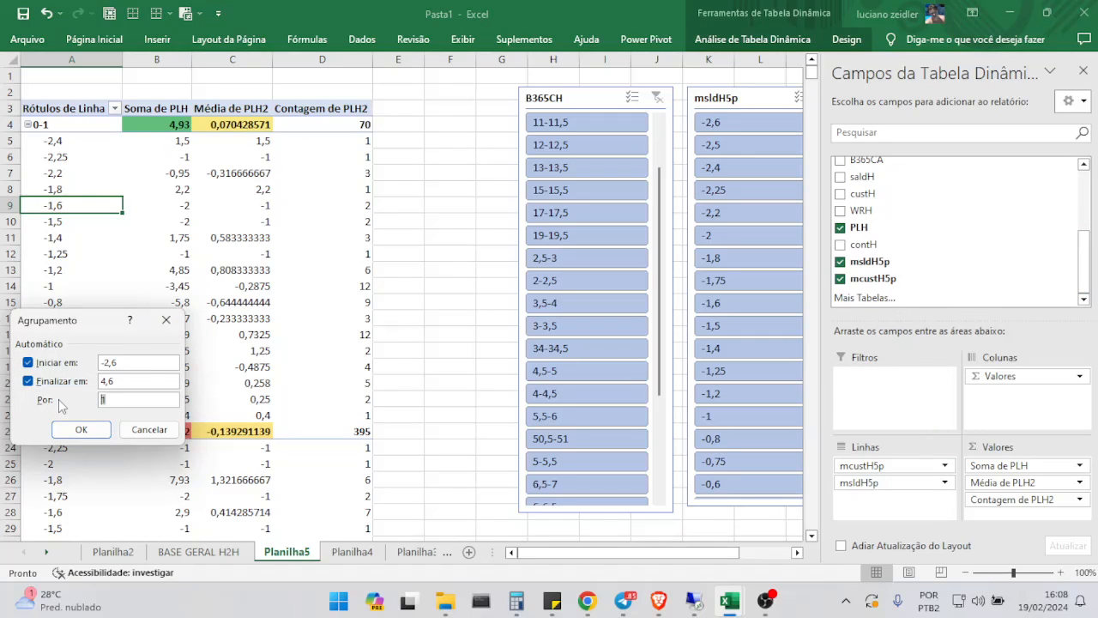
type("0,4")
key("Return")
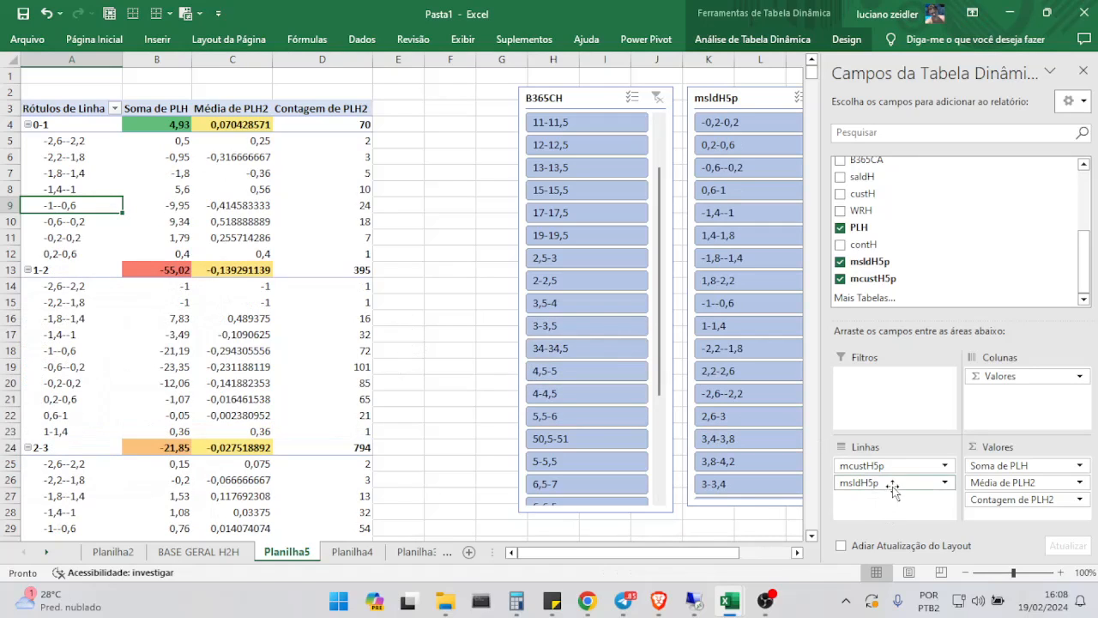
Step: Take msldH5p back out of the pivot table's rows and close the field list
left_click_drag(885, 485, 934, 241)
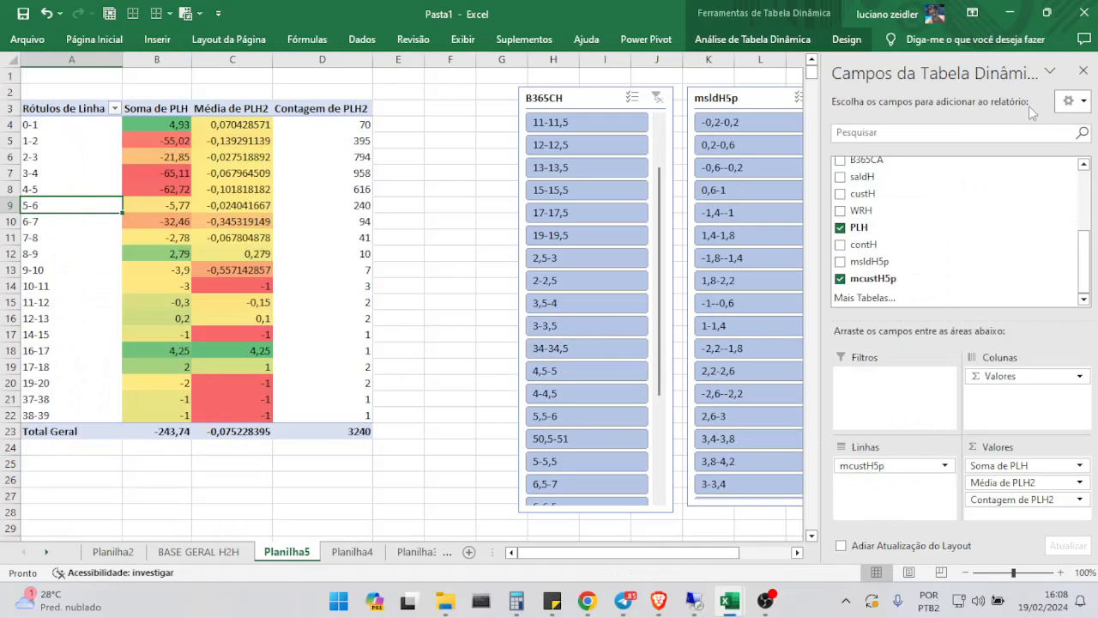
left_click(1083, 70)
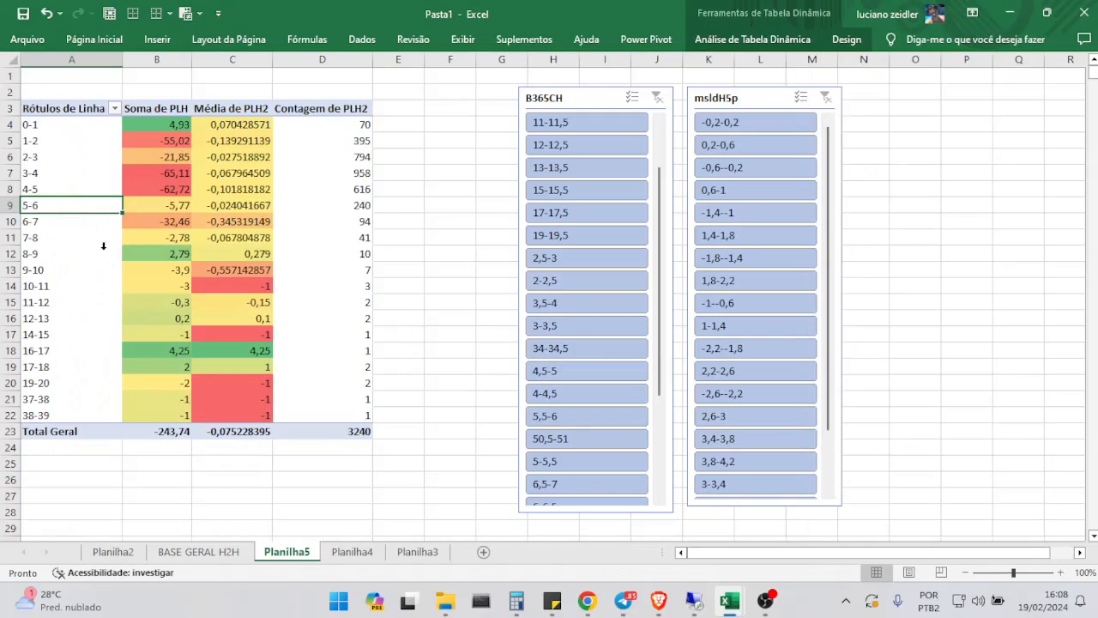
mouse_move(204, 261)
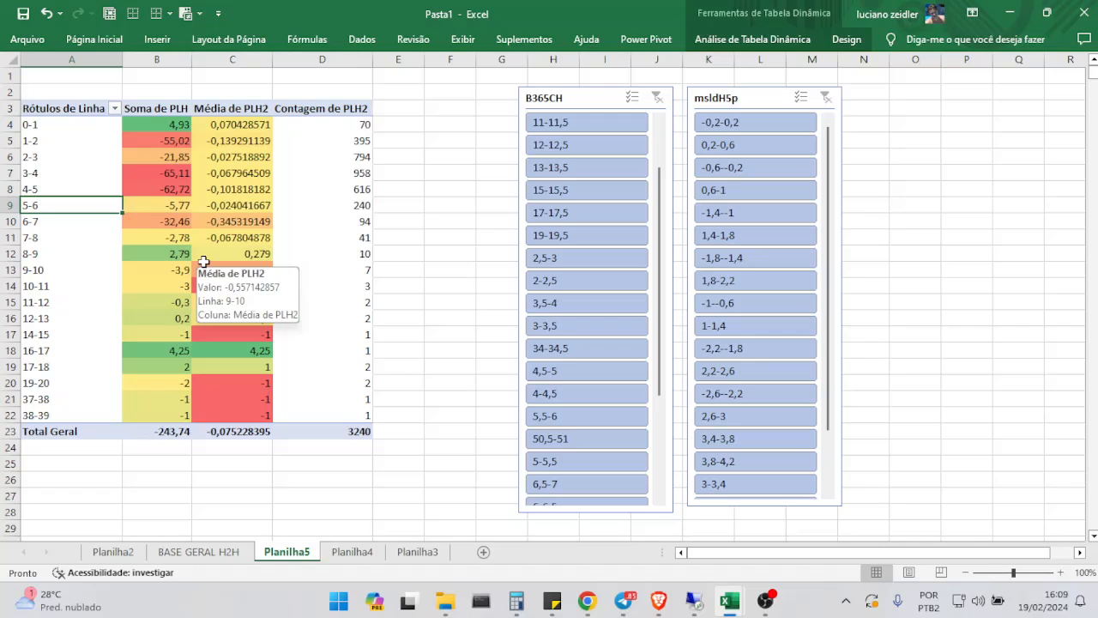
left_click(967, 495)
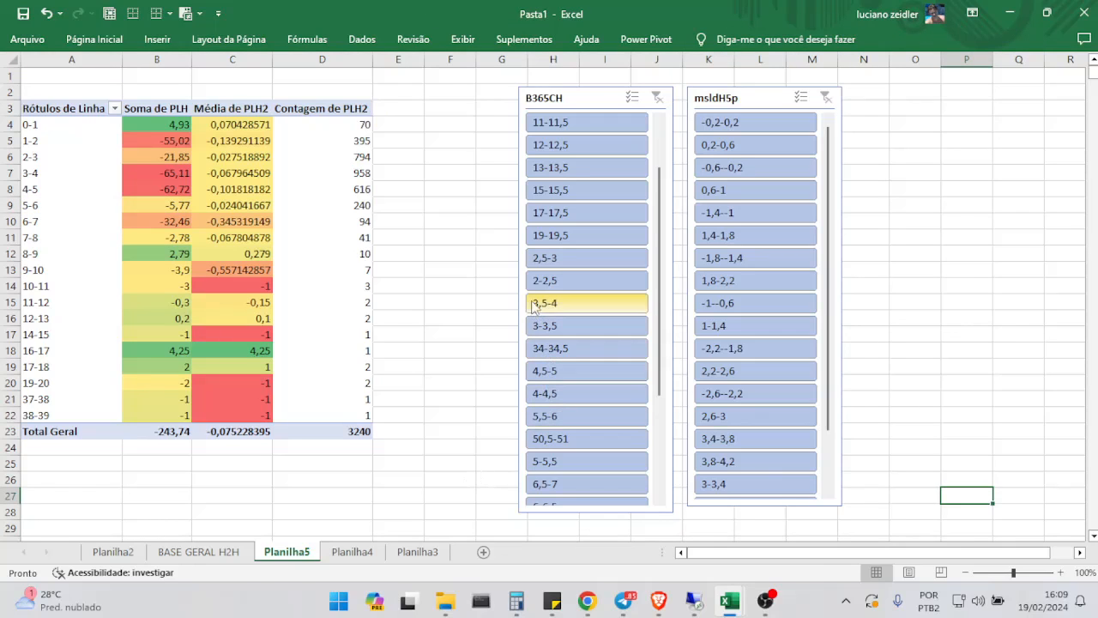
Step: Filter the pivot table to the B365CH ranges 1-1,5 and 1,5-2 with the slicer, and clear that filter again
left_click_drag(661, 191, 661, 125)
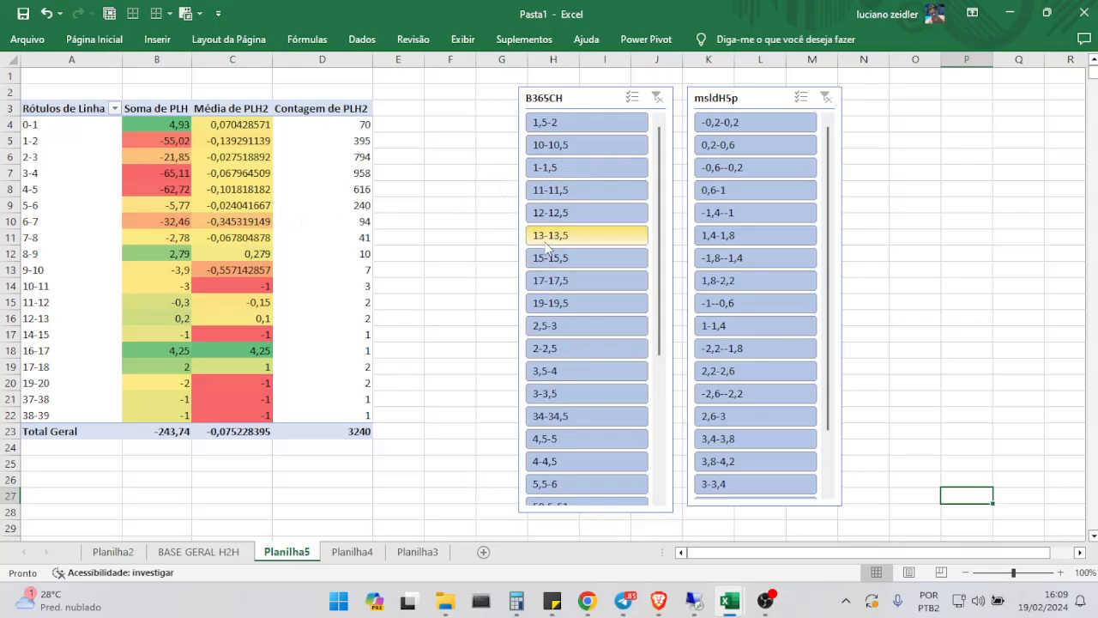
left_click(563, 168)
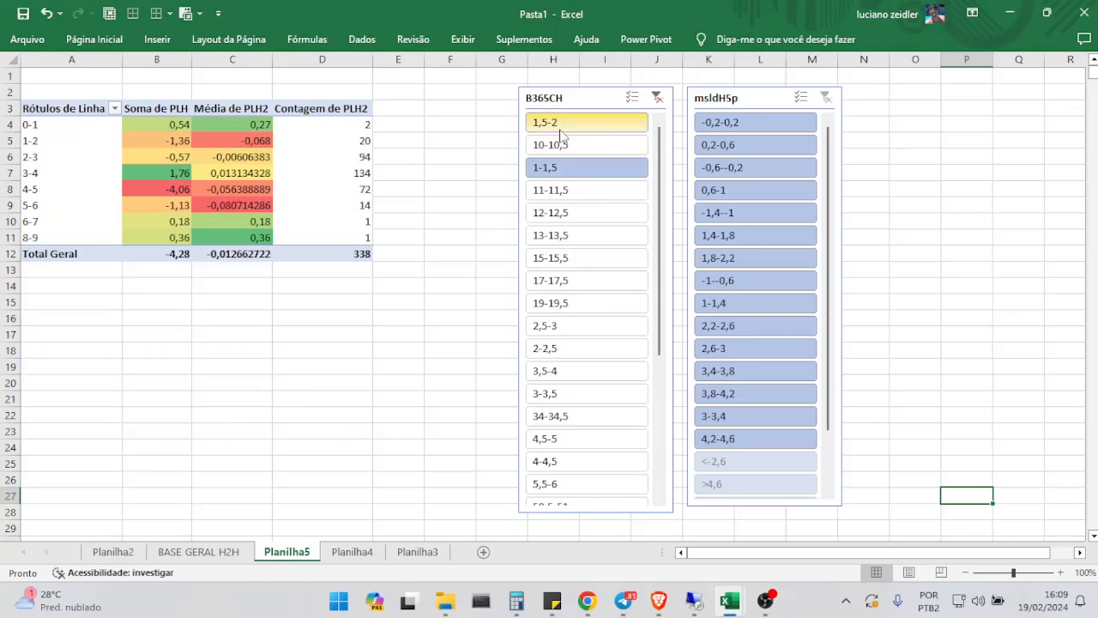
left_click(553, 122, "ctrl")
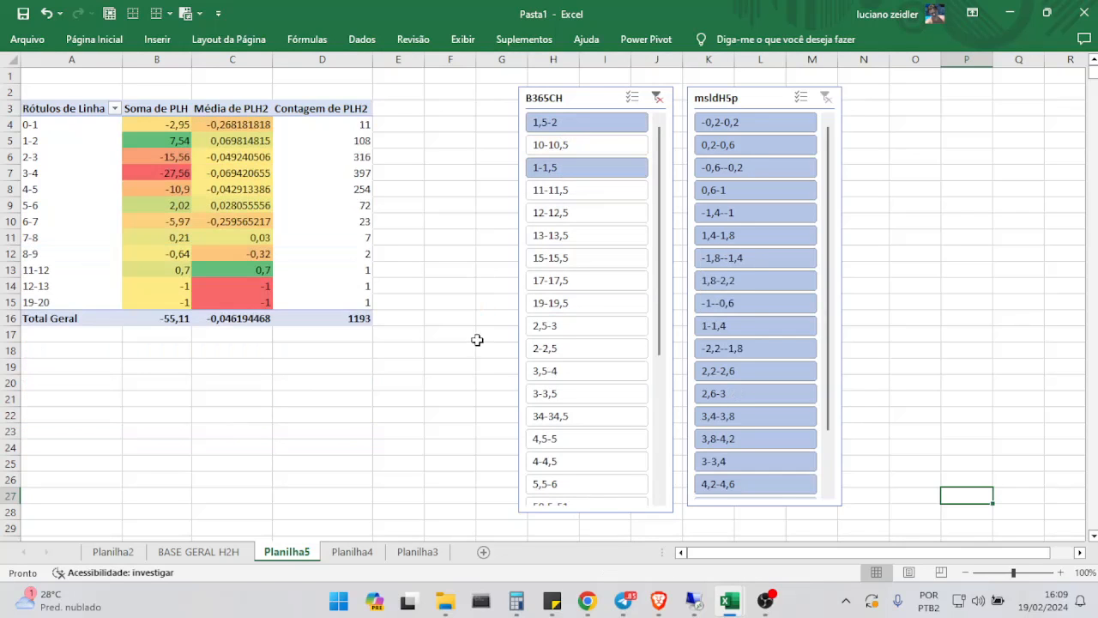
left_click(657, 97)
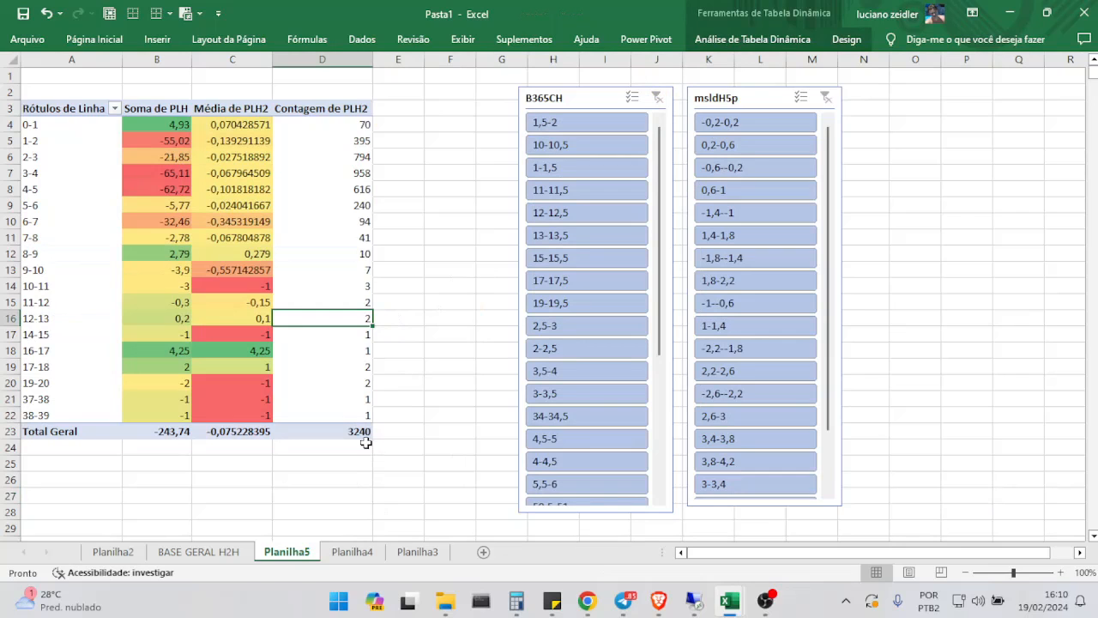
Step: Undo the clearing of the B365CH slicer filter and move both slicers side by side, closer to the pivot table
left_click(46, 14)
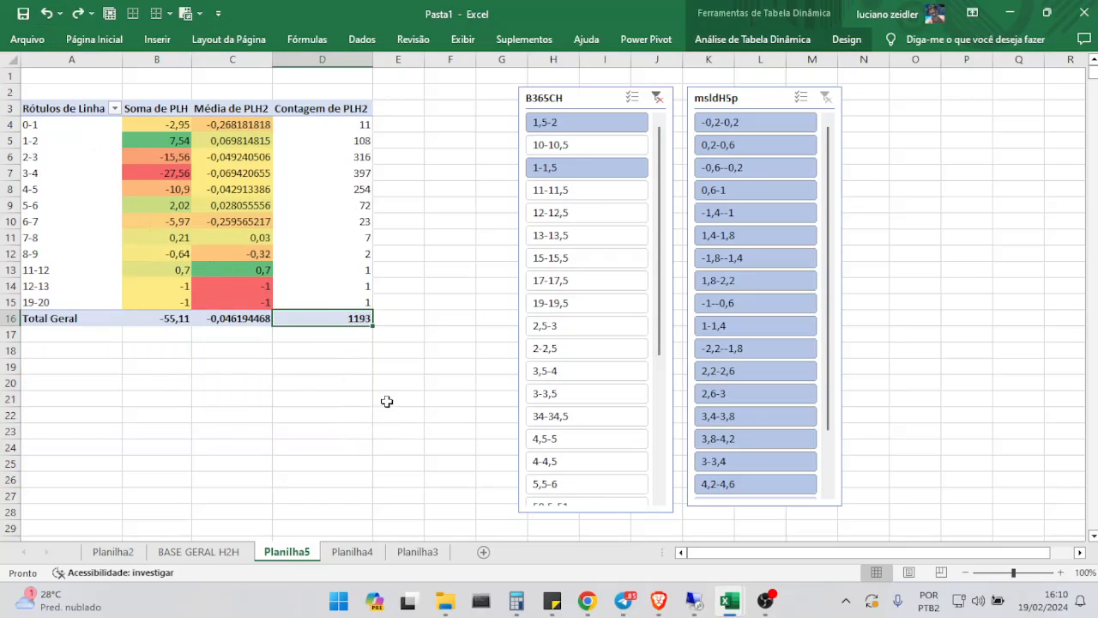
mouse_move(215, 222)
left_click_drag(565, 96, 450, 85)
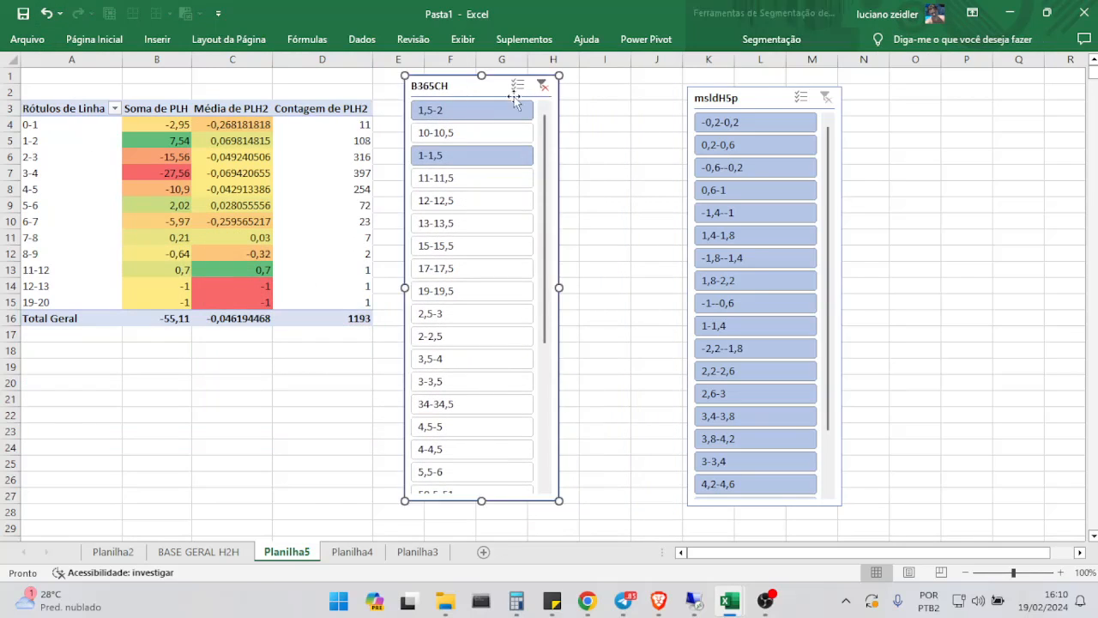
left_click_drag(755, 98, 630, 84)
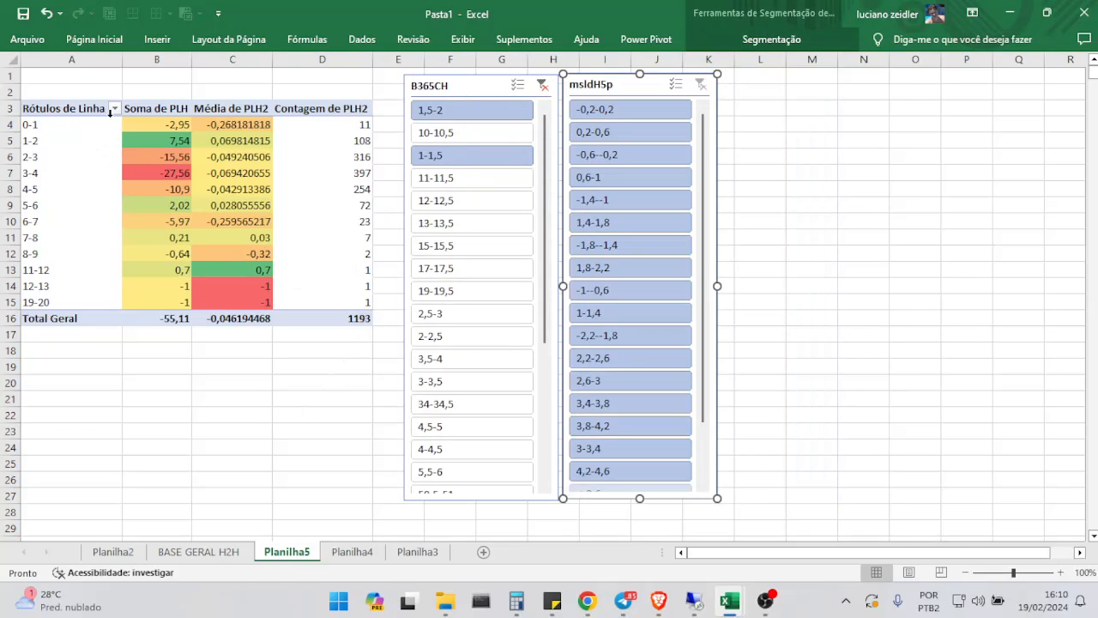
Step: Examine the PLH sum and count for the 1-2 row and the grand total average under the B365CH filter
mouse_move(161, 159)
left_click(177, 139)
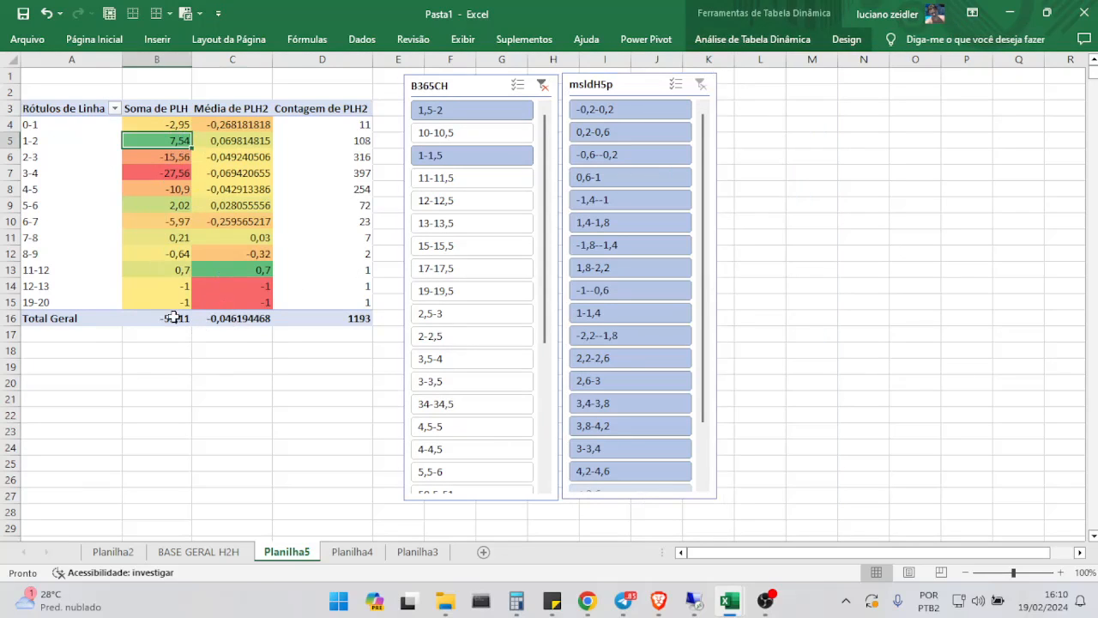
left_click(360, 140)
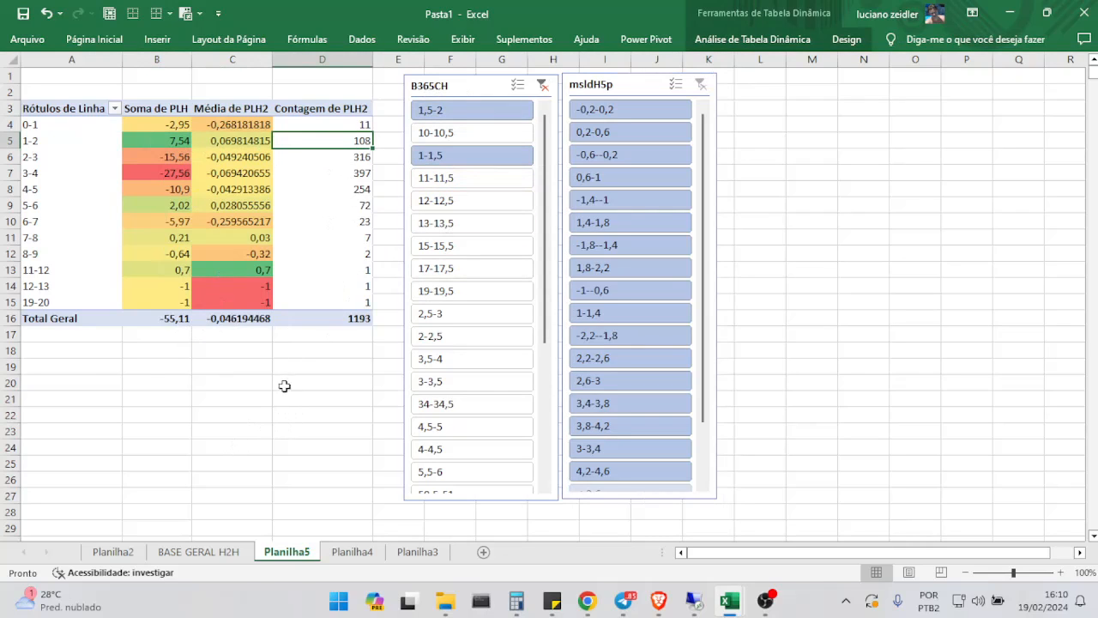
left_click(175, 139)
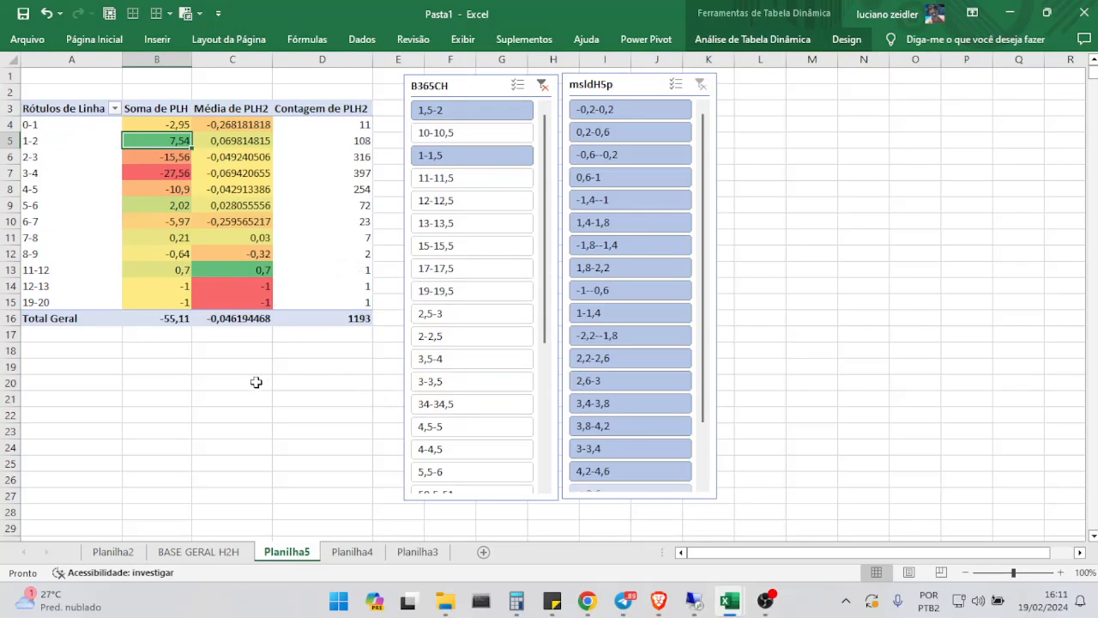
left_click(228, 319)
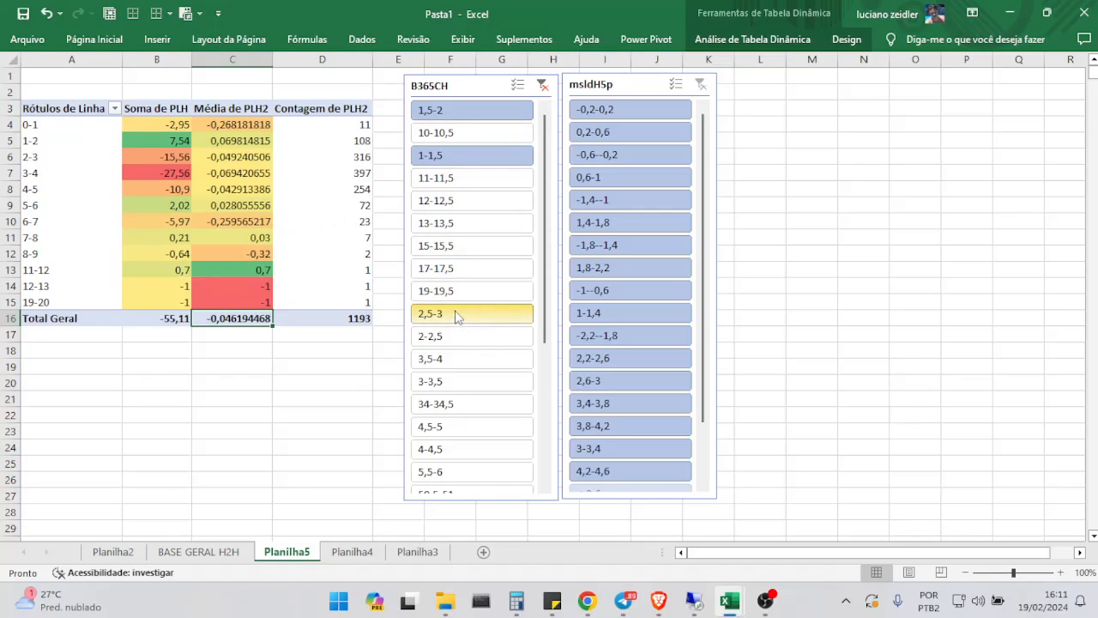
Step: Filter the pivot table to the B365CH ranges 2-2,5, 2,5-3, 3-3,5 and 3,5-4, and check its row averages and totals
left_click_drag(456, 316, 445, 381)
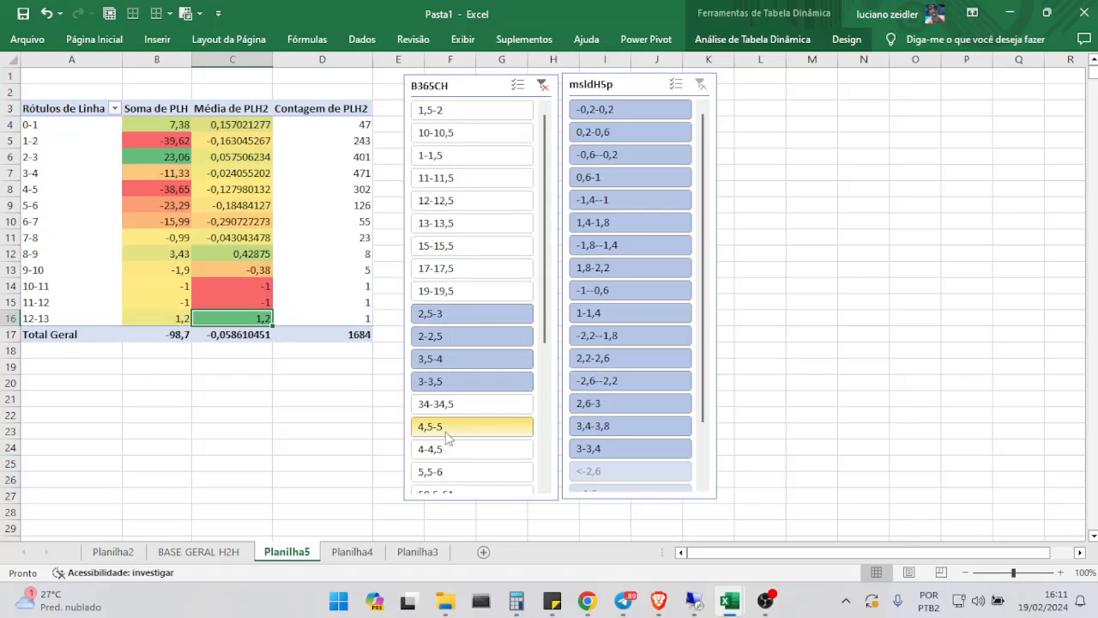
scroll(544, 280, "down", 1)
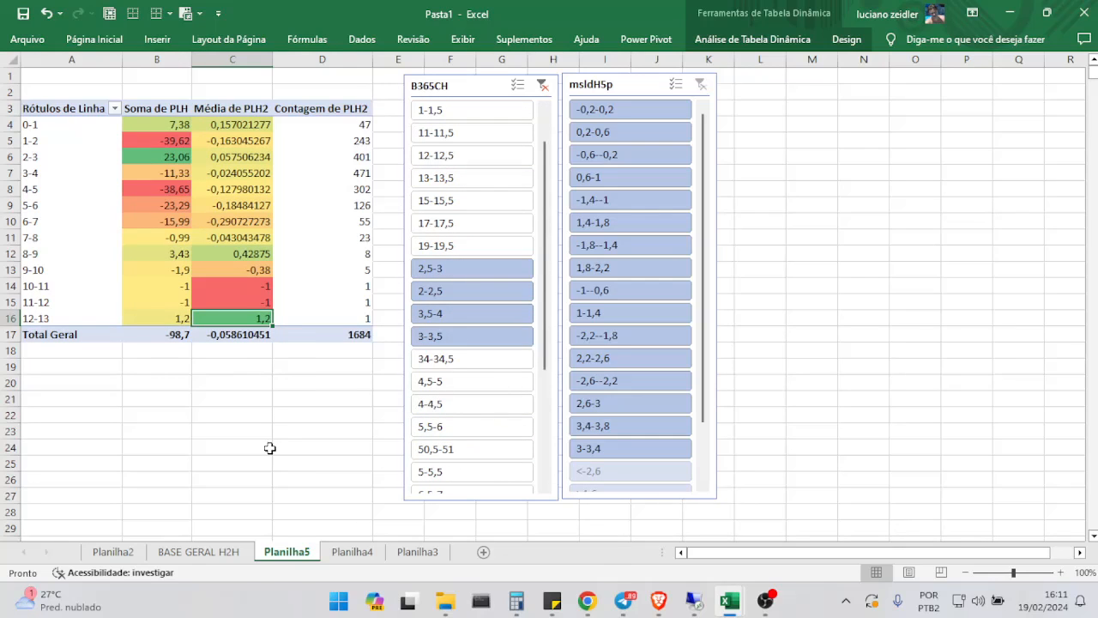
left_click(355, 335)
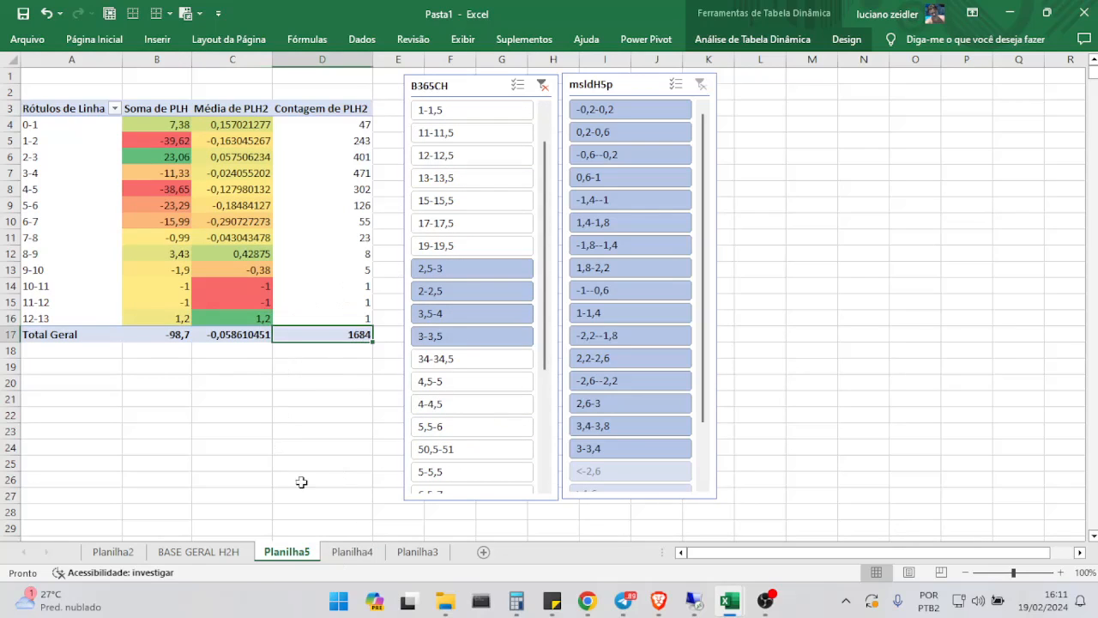
left_click(237, 122)
left_click(238, 141)
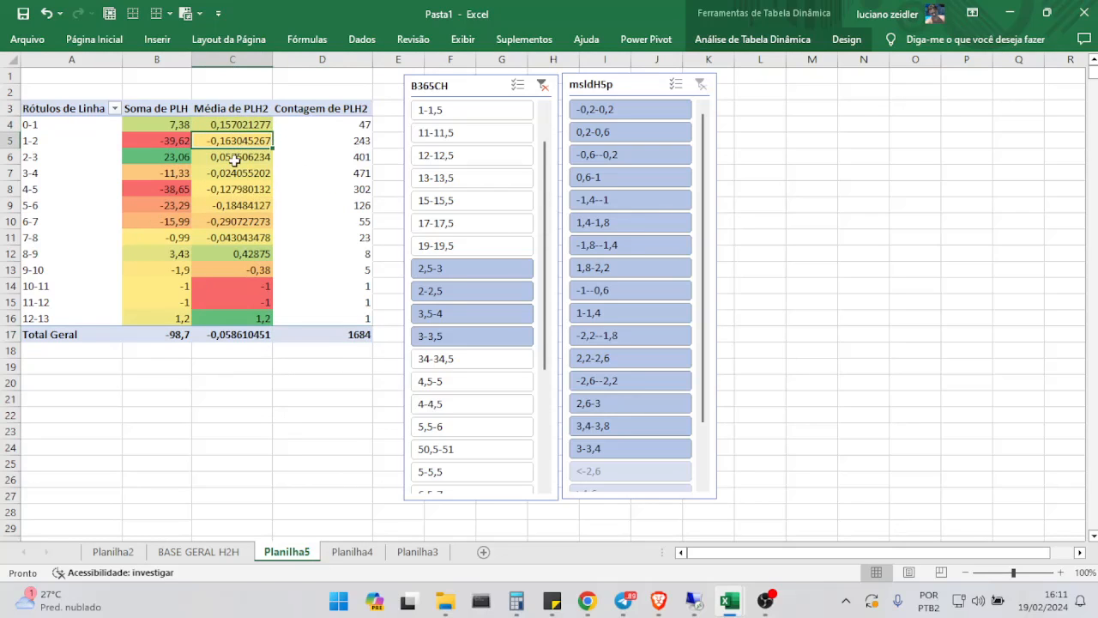
left_click(235, 159)
left_click(229, 173)
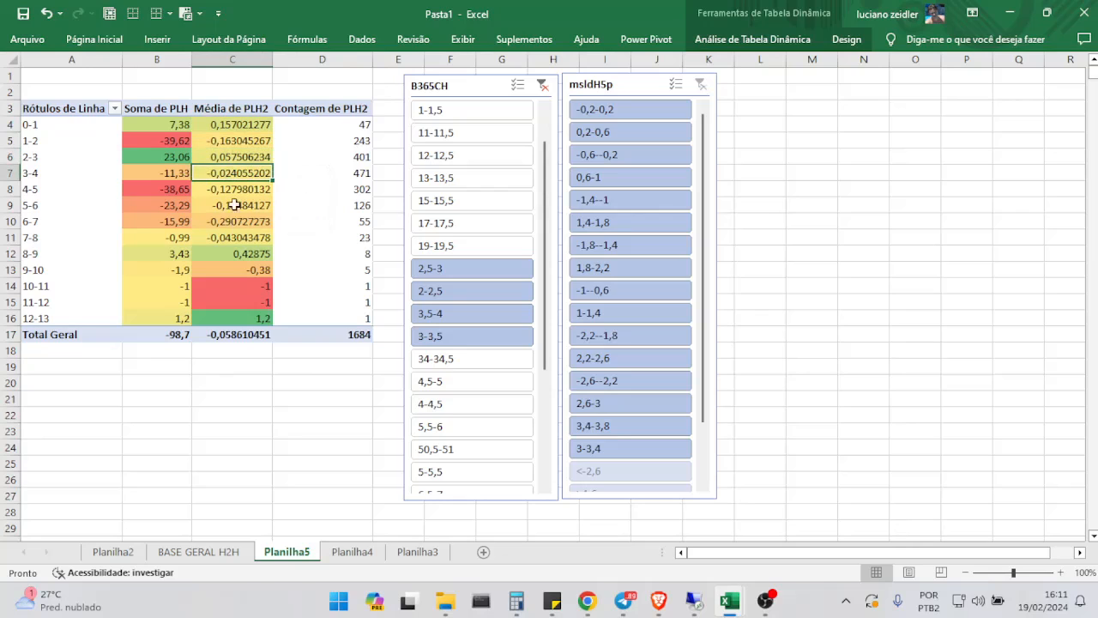
left_click(233, 189)
left_click(240, 339)
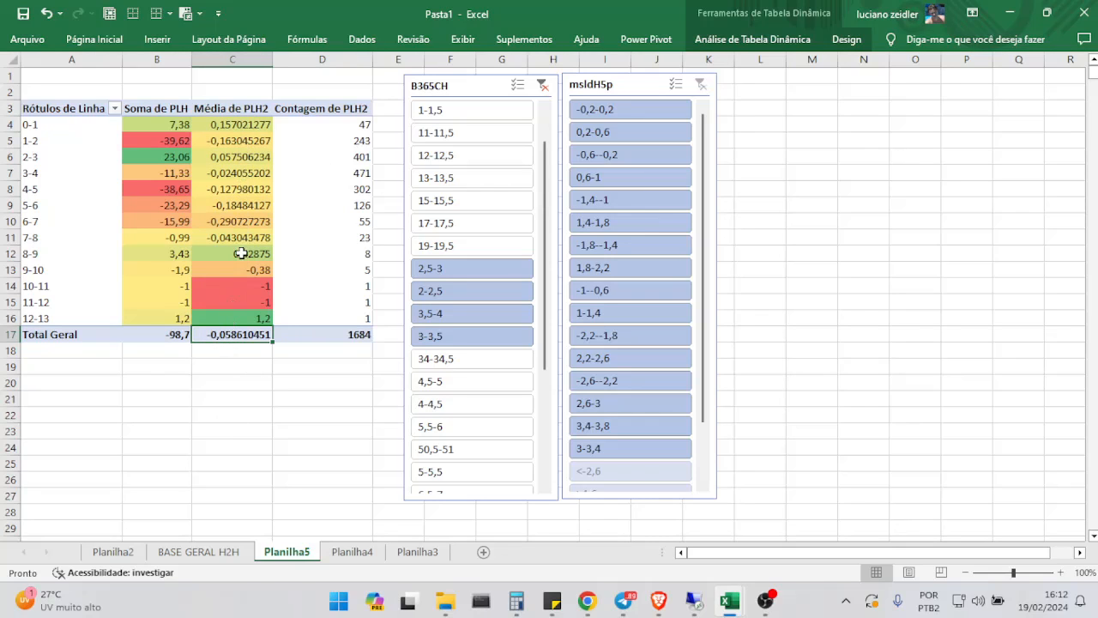
Step: Add the 1,5-2 range to the ranges already selected in the B365CH slicer
mouse_move(237, 124)
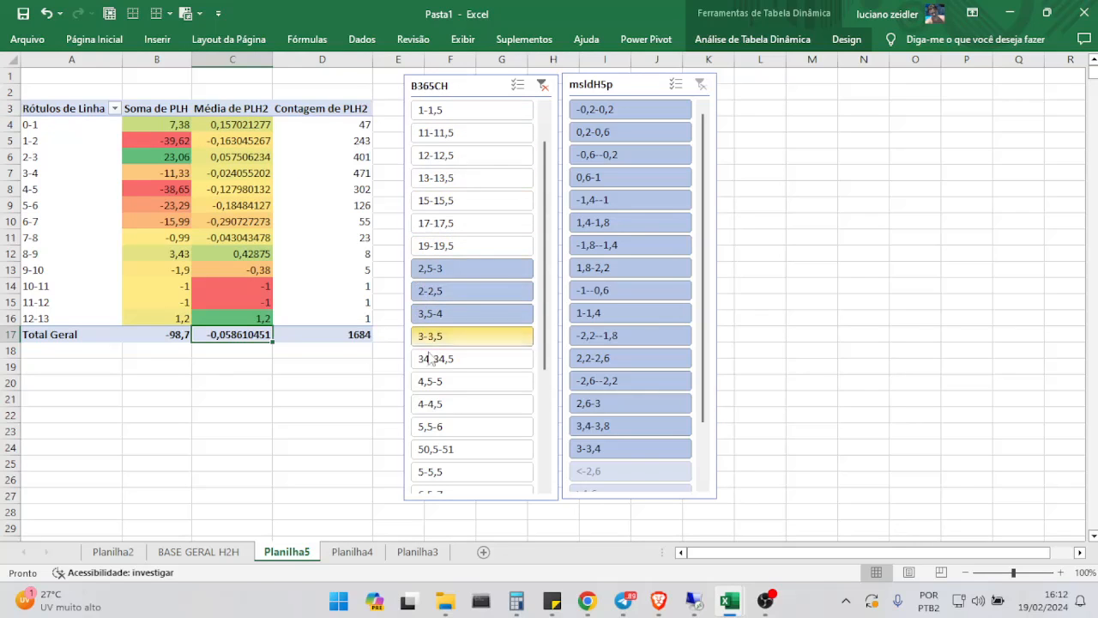
left_click_drag(545, 169, 552, 114)
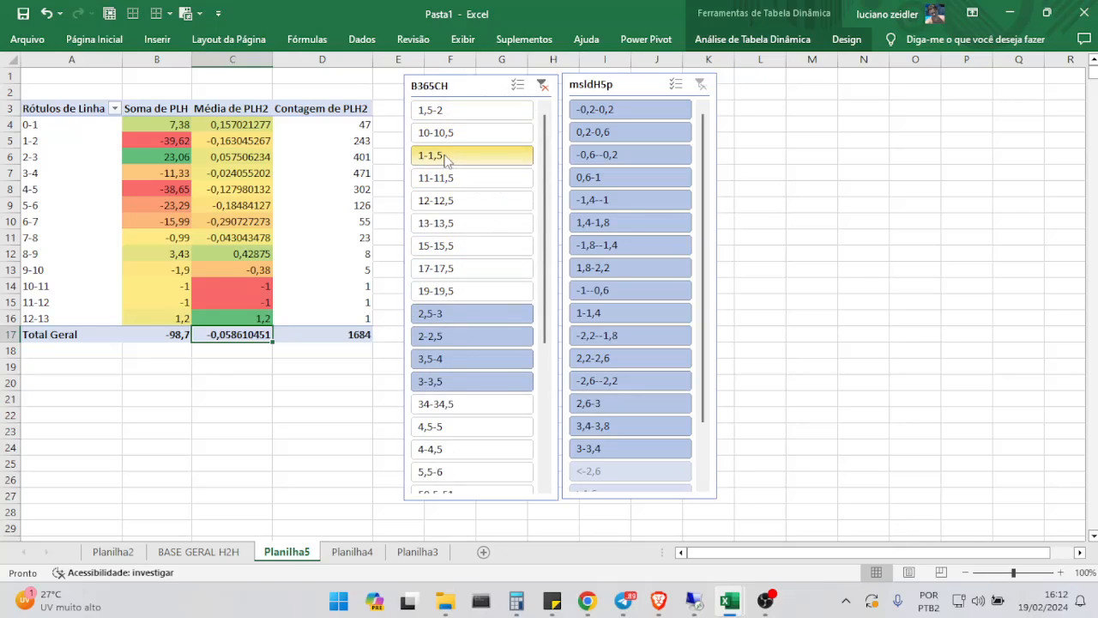
left_click(432, 111, "ctrl")
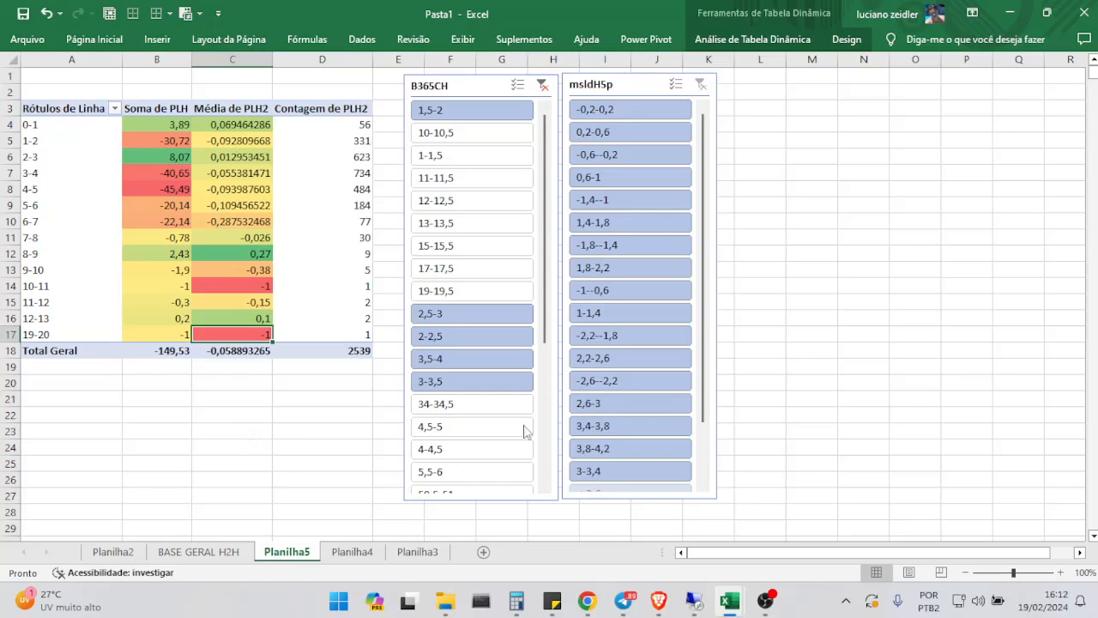
Step: Filter the pivot table to the B365CH ranges listed from 4,5-5 through 9-9,5, and clear that filter again
left_click_drag(544, 238, 541, 389)
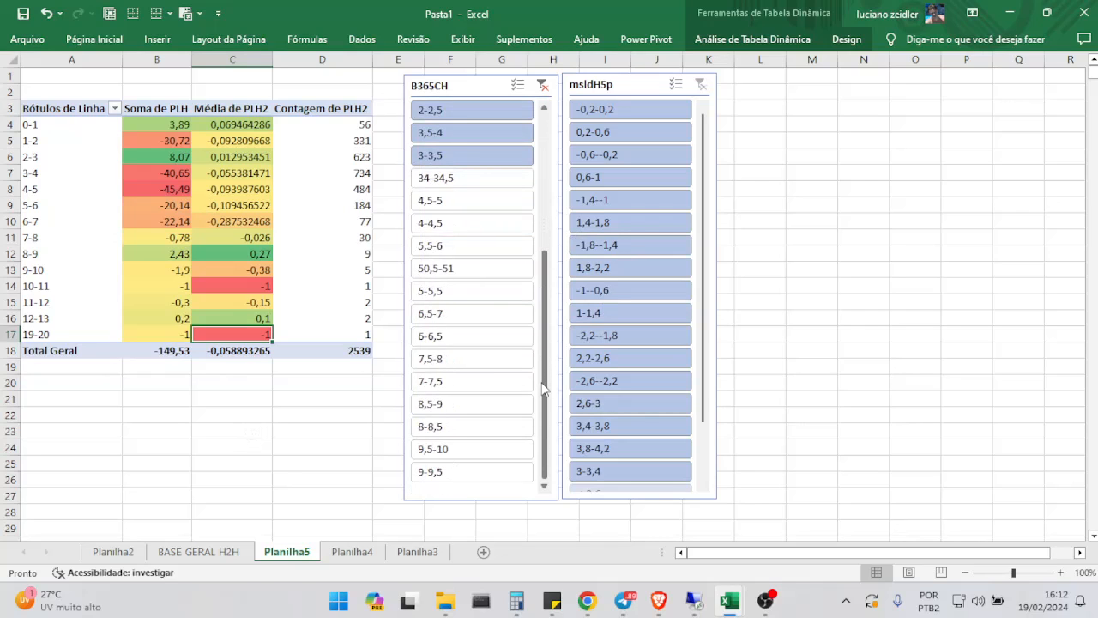
left_click_drag(458, 199, 453, 471)
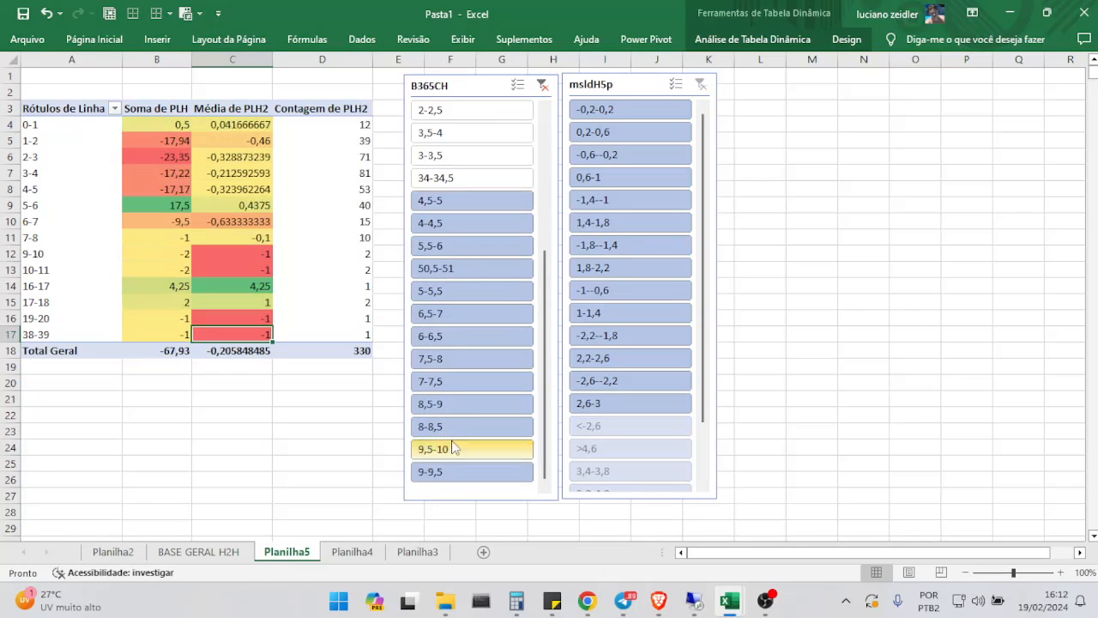
left_click_drag(546, 292, 543, 206)
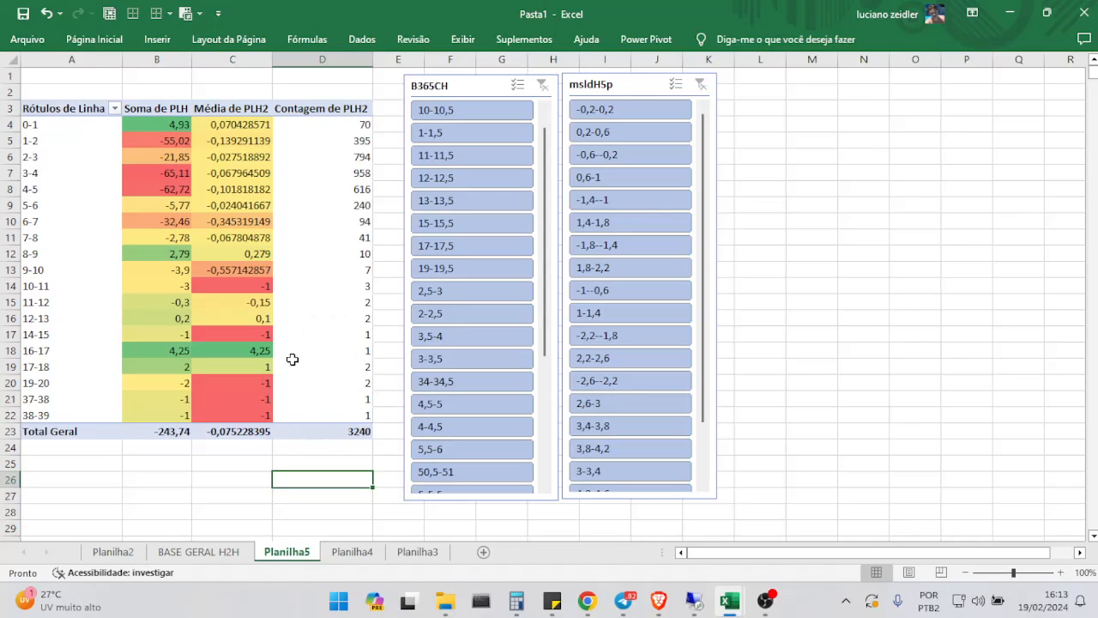
Step: Filter the pivot table to the B365CH range 2-2,5 and then to 2,5-3, checking the grand total average of each
mouse_move(238, 434)
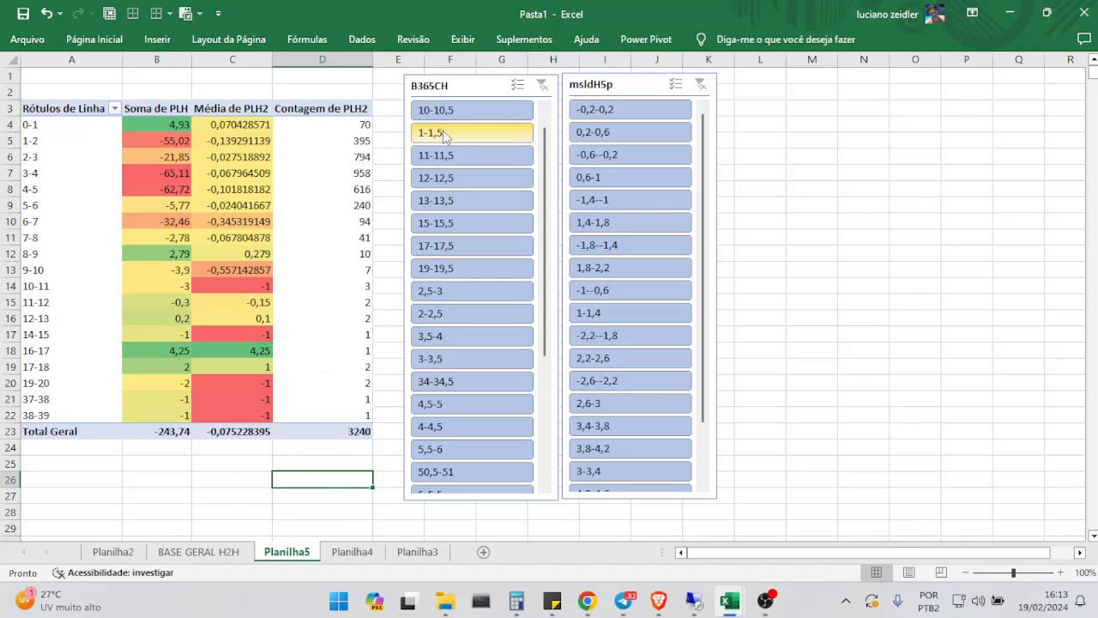
left_click(450, 315)
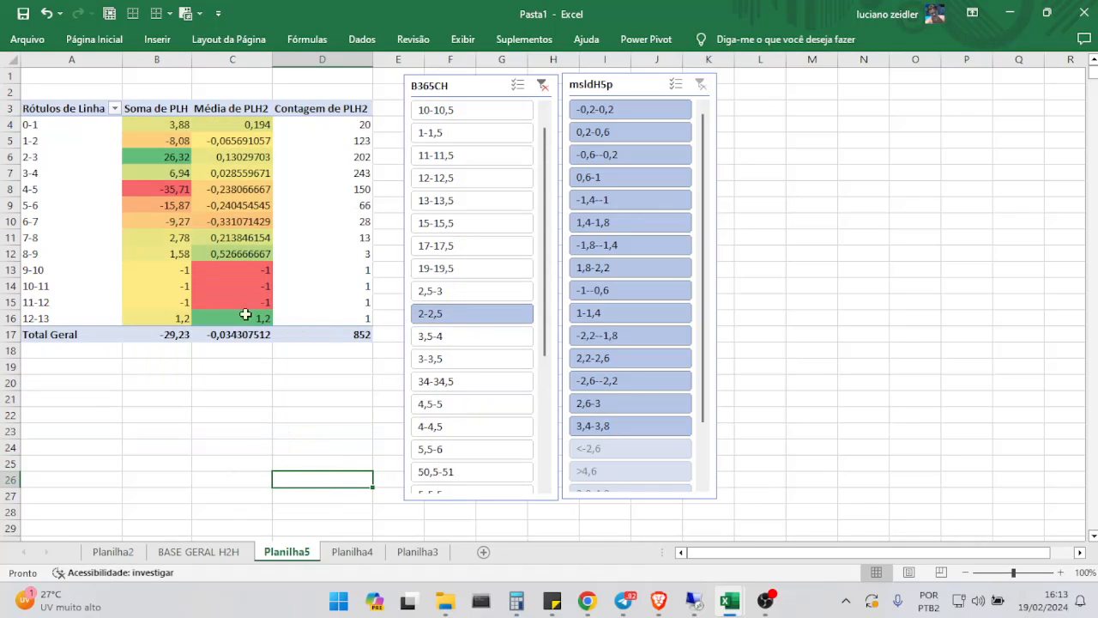
mouse_move(234, 336)
left_click(442, 291)
left_click(233, 271)
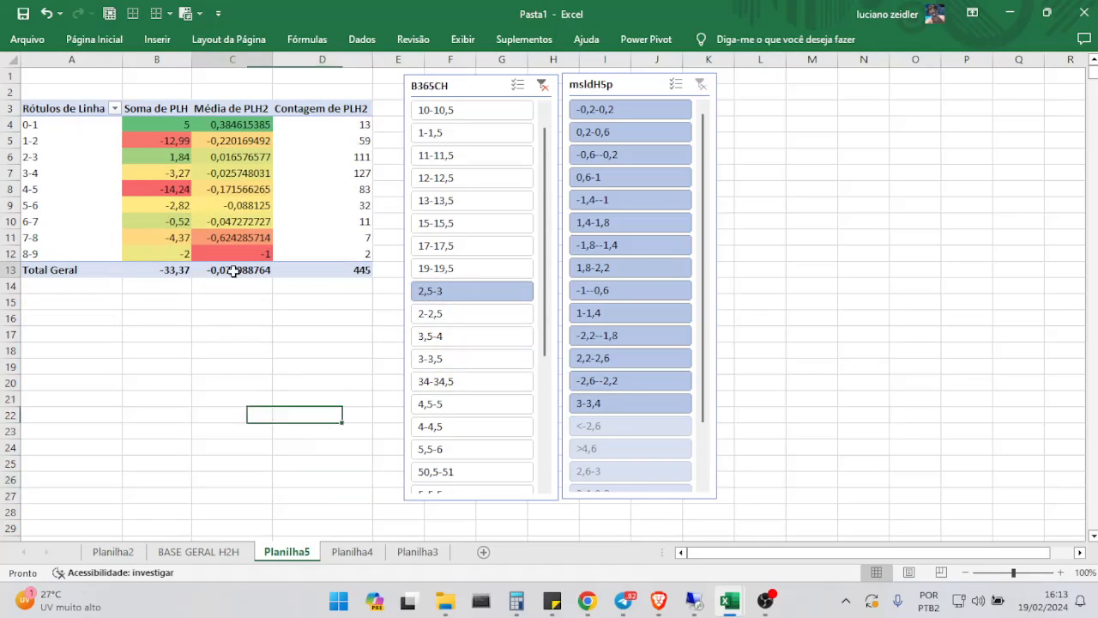
left_click(233, 271)
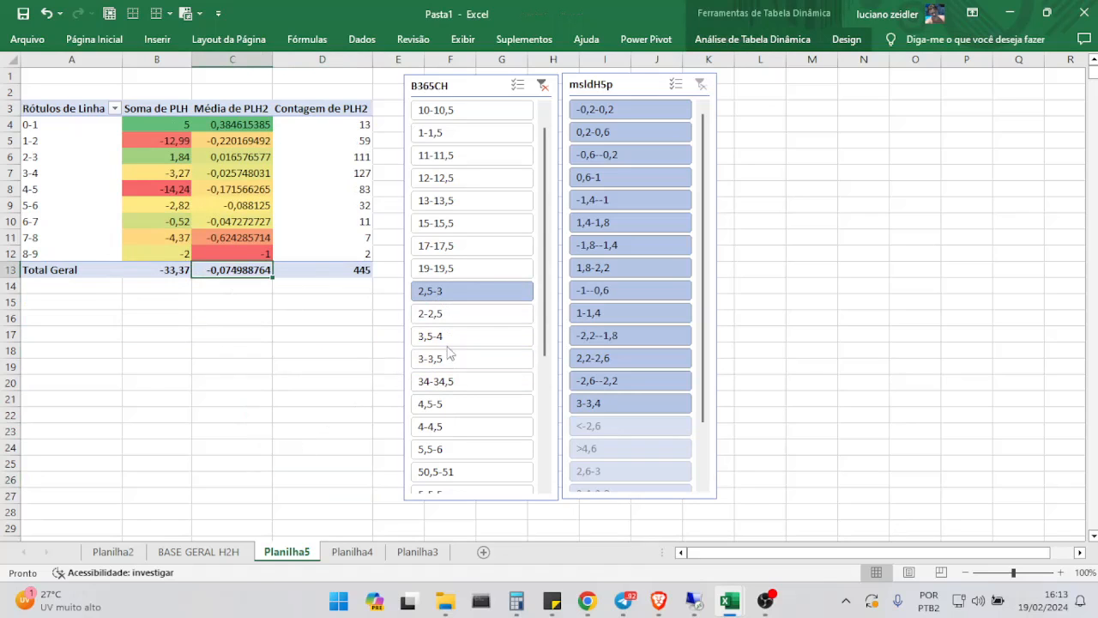
Step: Filter the pivot table to the B365CH ranges 1-1,5, 1,5-2 and 2-2,5, and check the grand total average
left_click(452, 316)
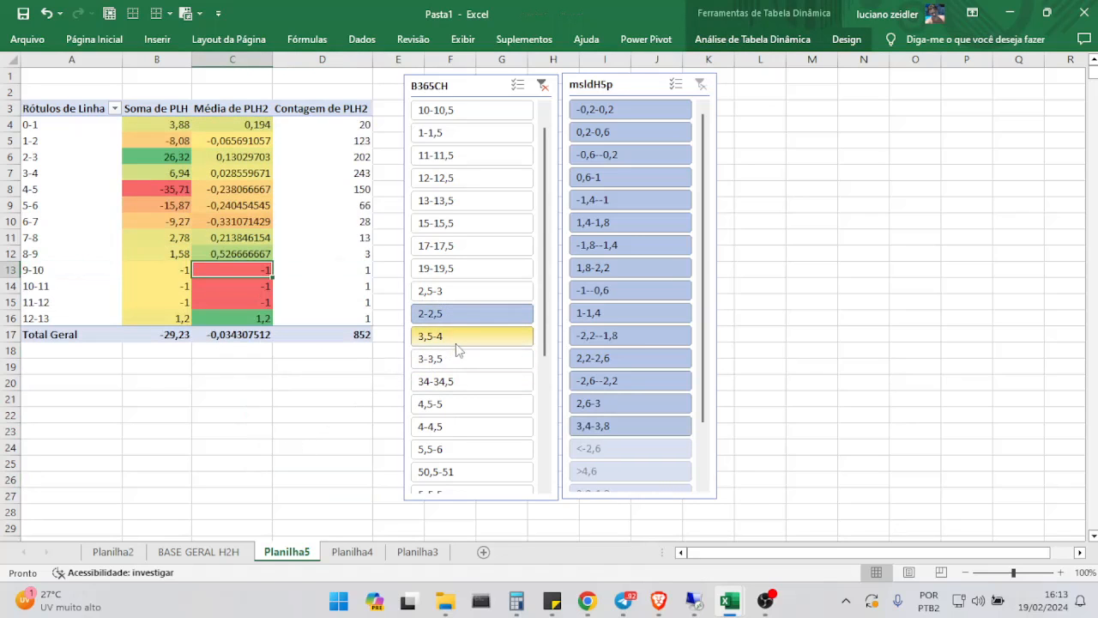
left_click(445, 135, "ctrl")
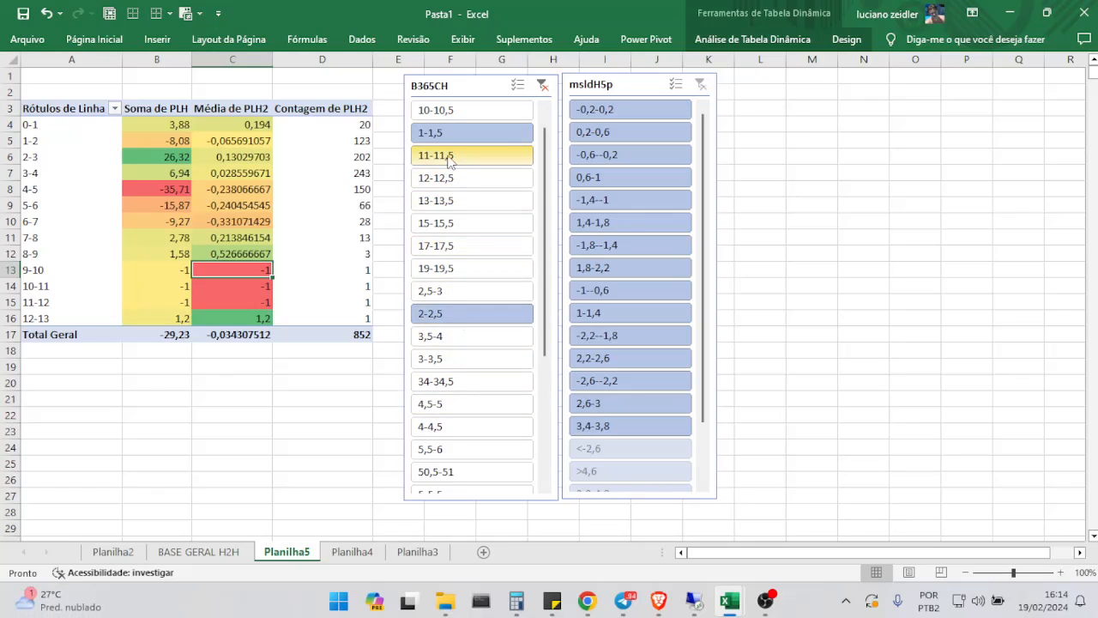
left_click(545, 109)
left_click(450, 116)
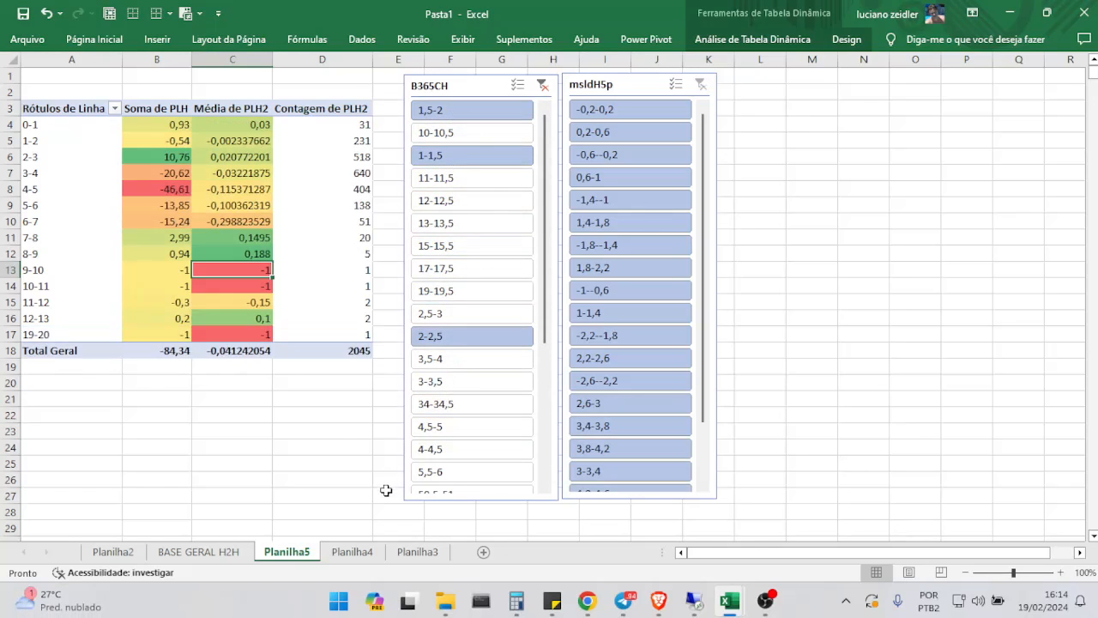
left_click(241, 349)
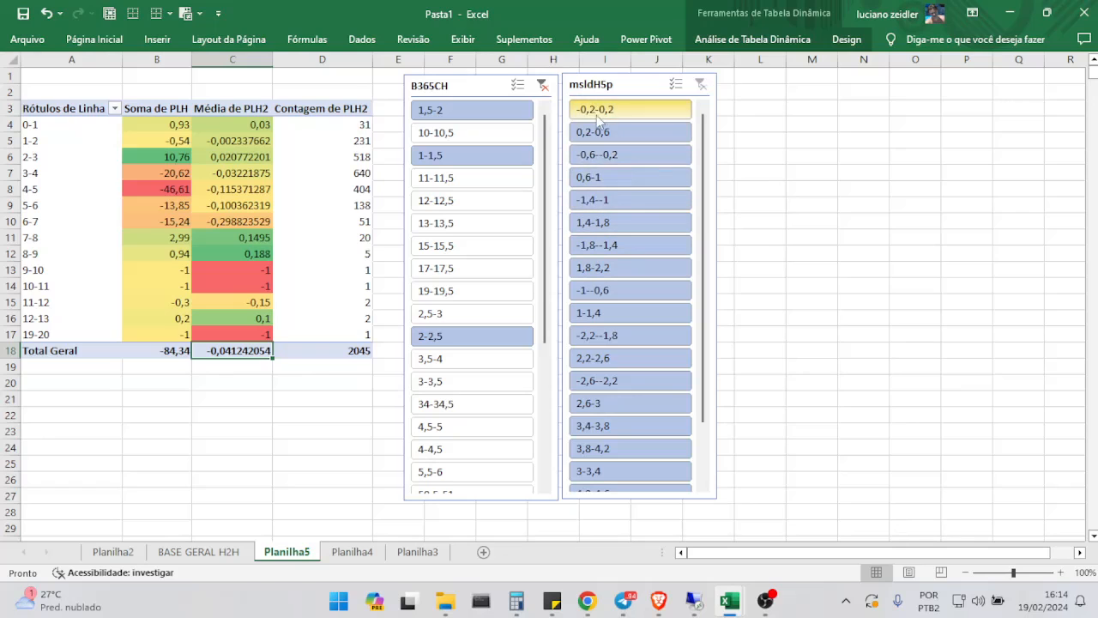
Step: Set the msldH5p slicer to hide items with no data
left_click_drag(703, 150, 703, 222)
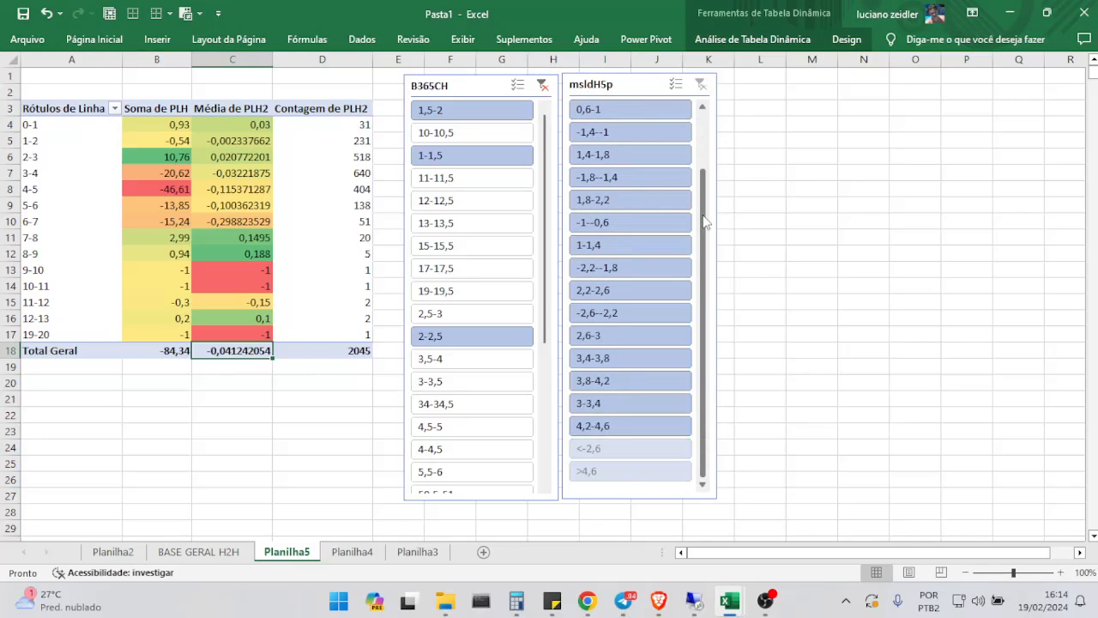
right_click(604, 203)
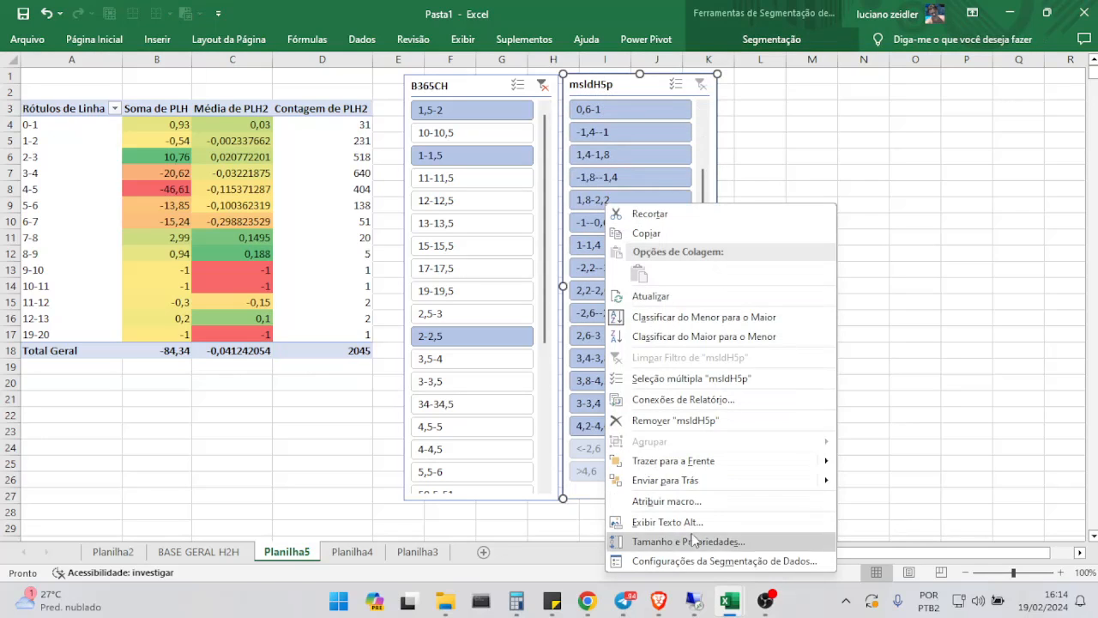
left_click(692, 560)
left_click(705, 490)
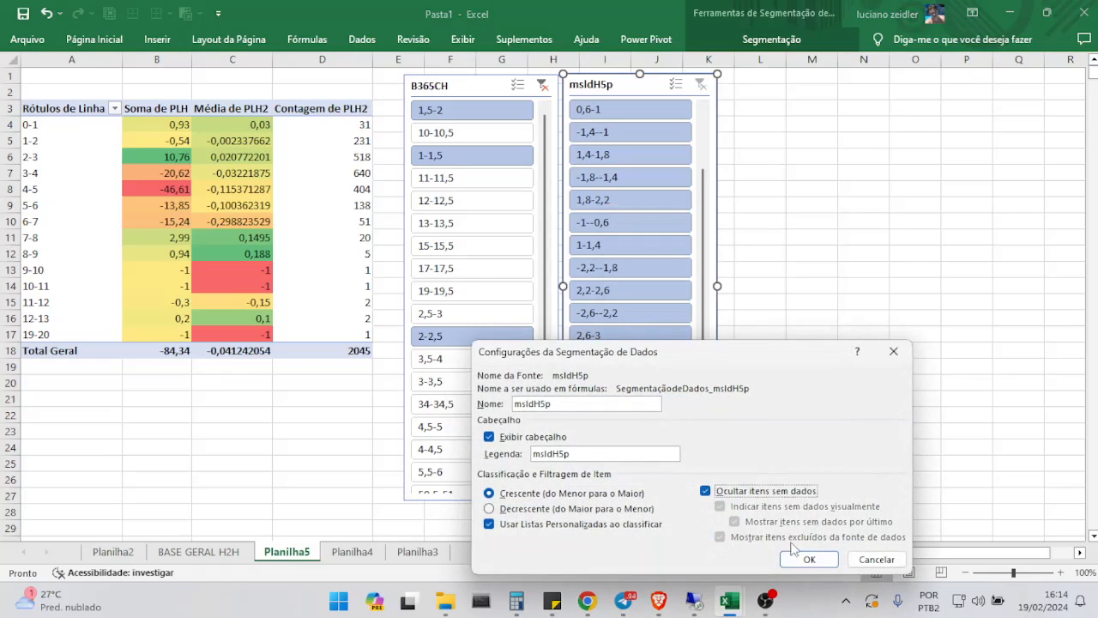
left_click(809, 560)
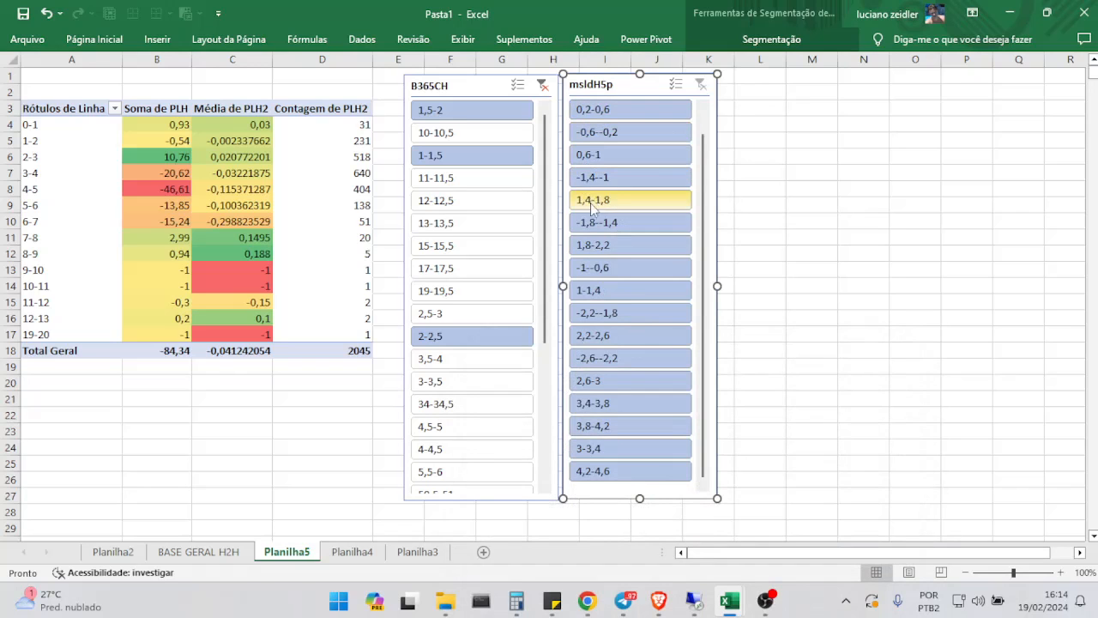
Step: Filter the msldH5p slicer to the negative ranges -0,6--0,2, -1--0,6, -1,4--1, -1,8--1,4, -2,2--1,8 and -2,6--2,2
left_click(596, 108)
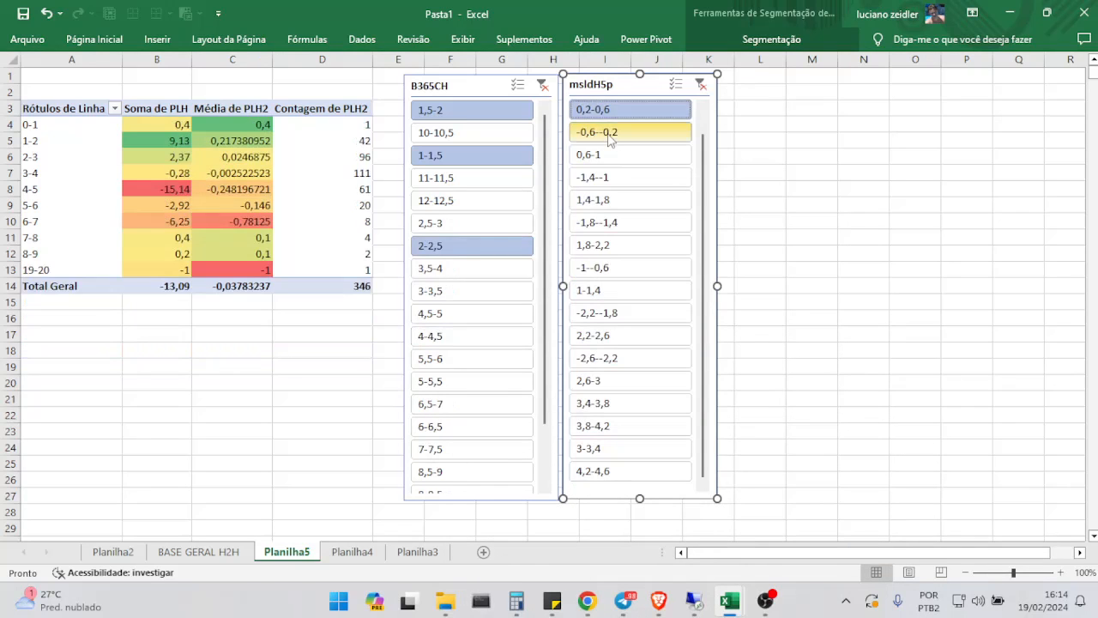
left_click(599, 133)
left_click(603, 177, "ctrl")
left_click(605, 201, "ctrl")
left_click(606, 222, "ctrl")
left_click(605, 202, "ctrl")
left_click(600, 267, "ctrl")
left_click(601, 312, "ctrl")
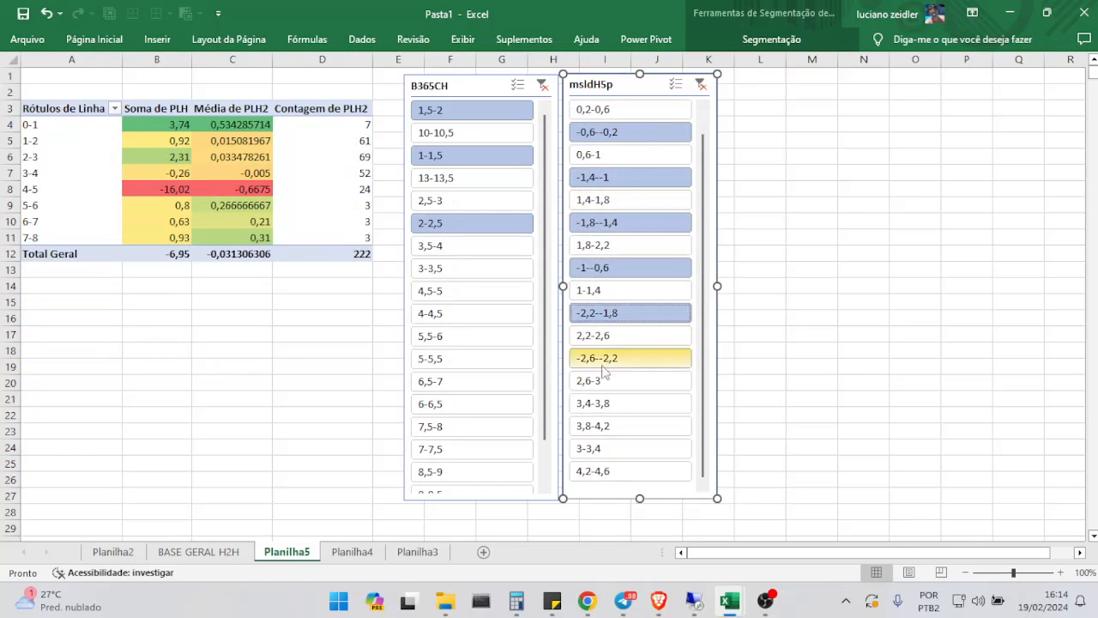
left_click(601, 364, "ctrl")
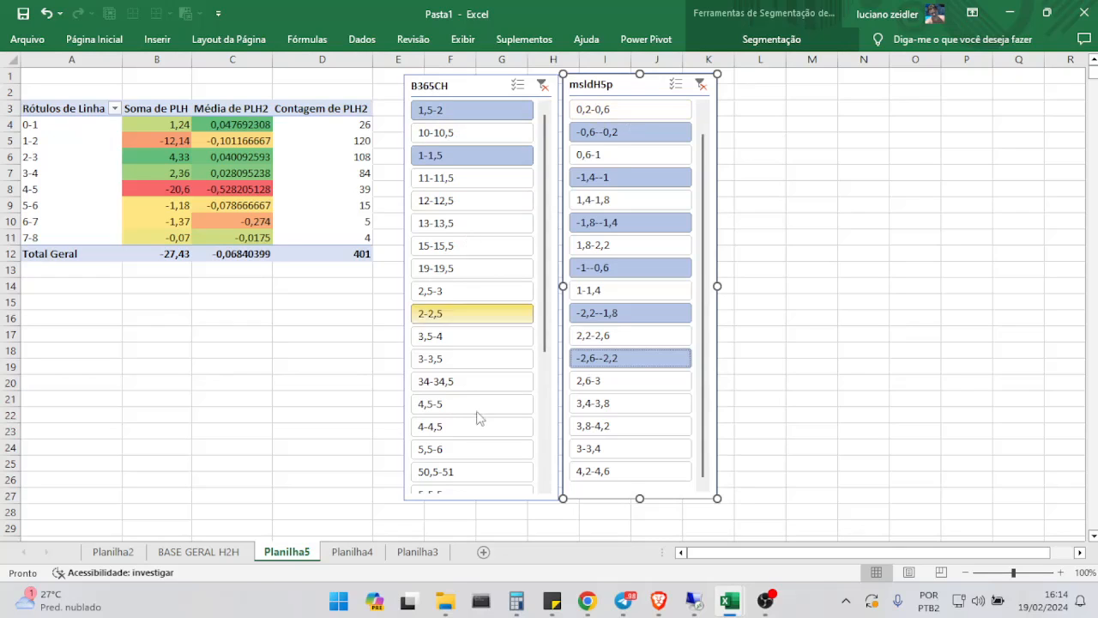
Step: Filter the msldH5p slicer to all the listed positive ranges, from 0,2-0,6 through 4,2-4,6, leaving out the negative ranges
left_click(613, 112)
left_click(610, 155, "ctrl")
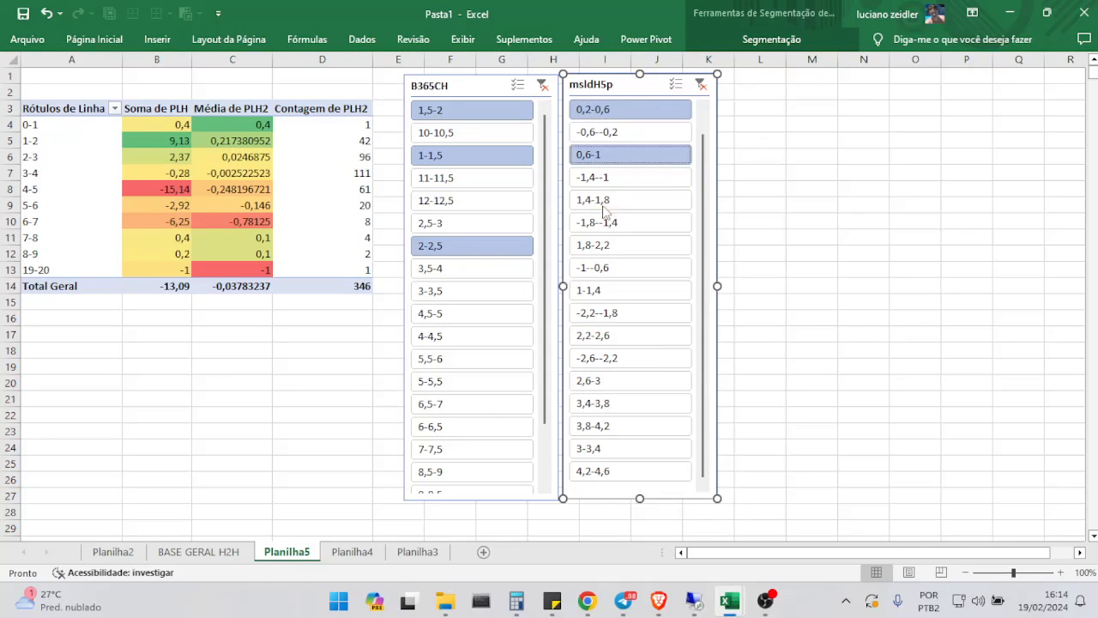
left_click(605, 199, "ctrl")
left_click(605, 245, "ctrl")
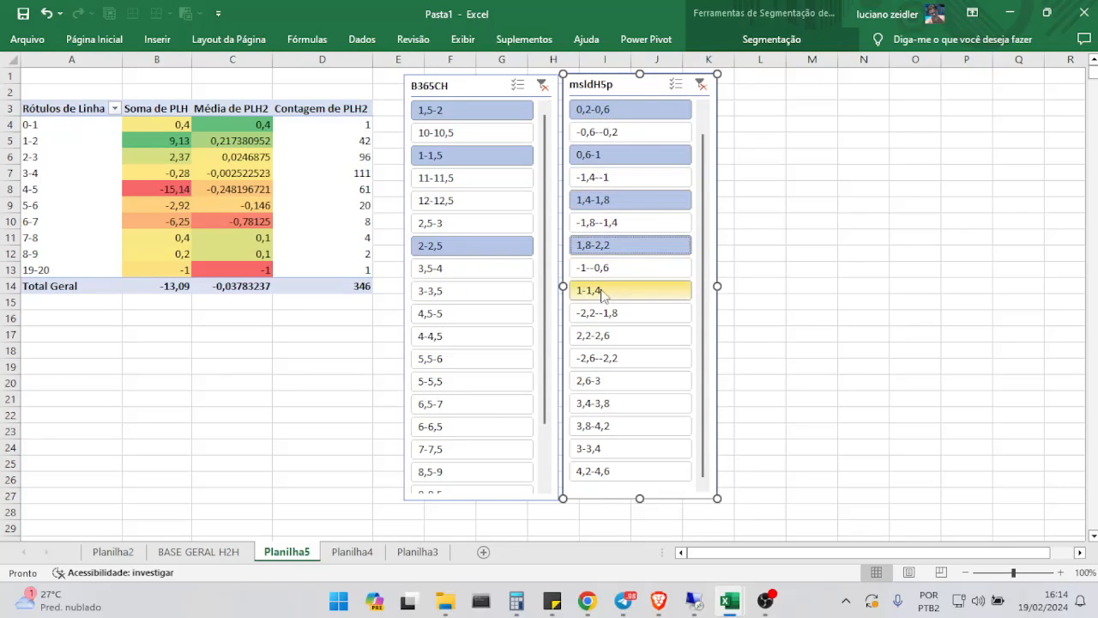
left_click(605, 293, "ctrl")
left_click(605, 335, "ctrl")
left_click(605, 380, "ctrl")
left_click(604, 403, "ctrl")
left_click(605, 425, "ctrl")
left_click(605, 448, "ctrl")
left_click(605, 471, "ctrl")
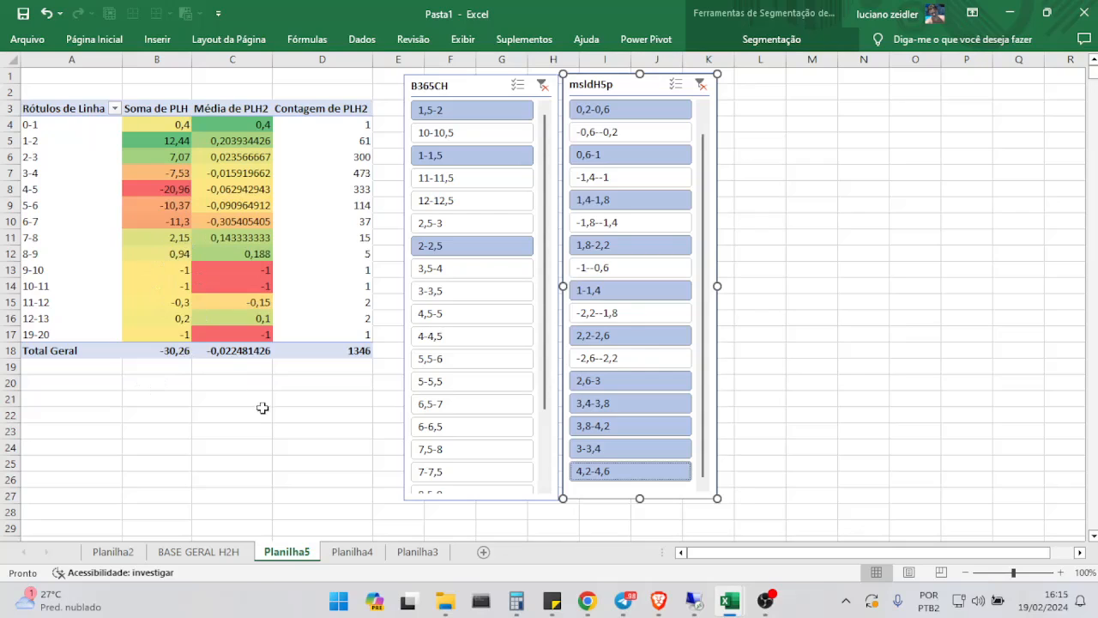
Step: Examine the grand total average, the PLH sums of ranges 0-1 to 2-3, and the sum, average and count of range 3-4
left_click(245, 351)
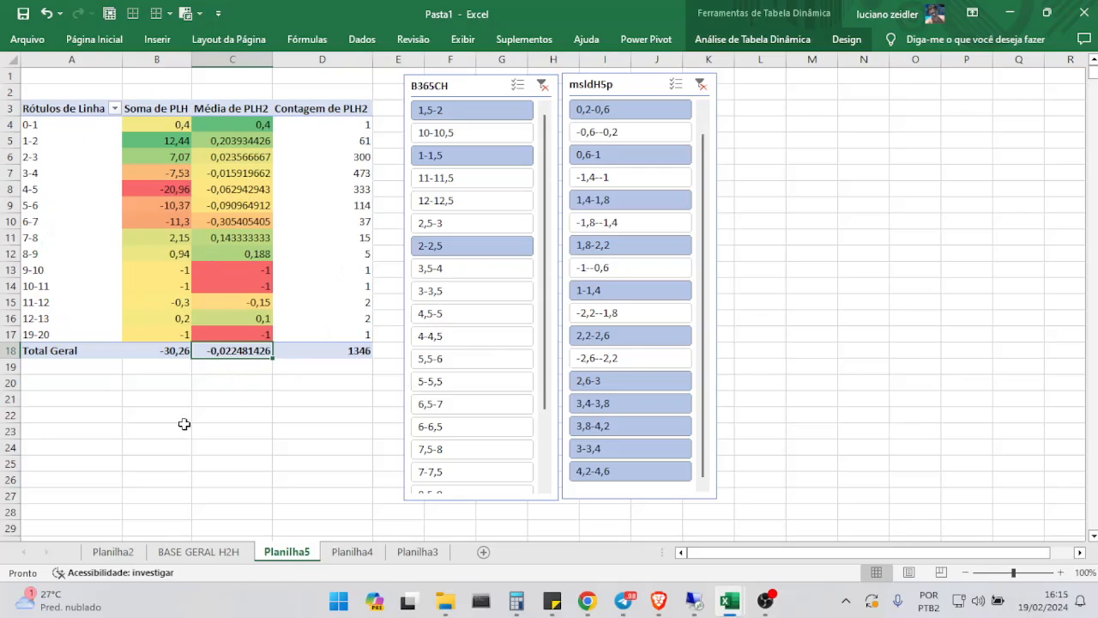
left_click_drag(169, 157, 165, 128)
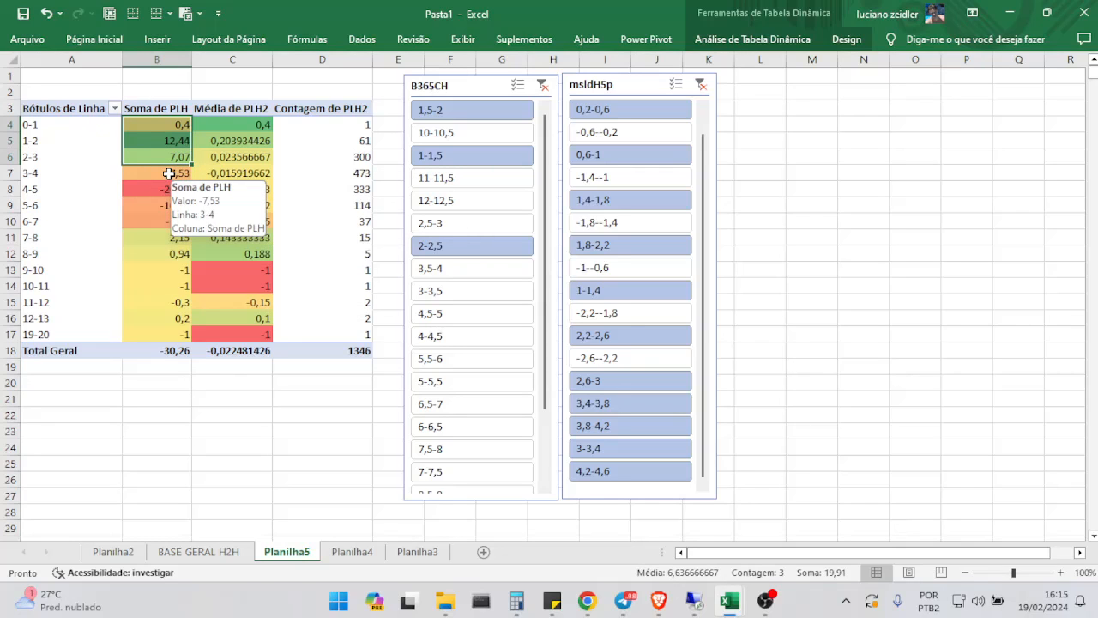
left_click(360, 173)
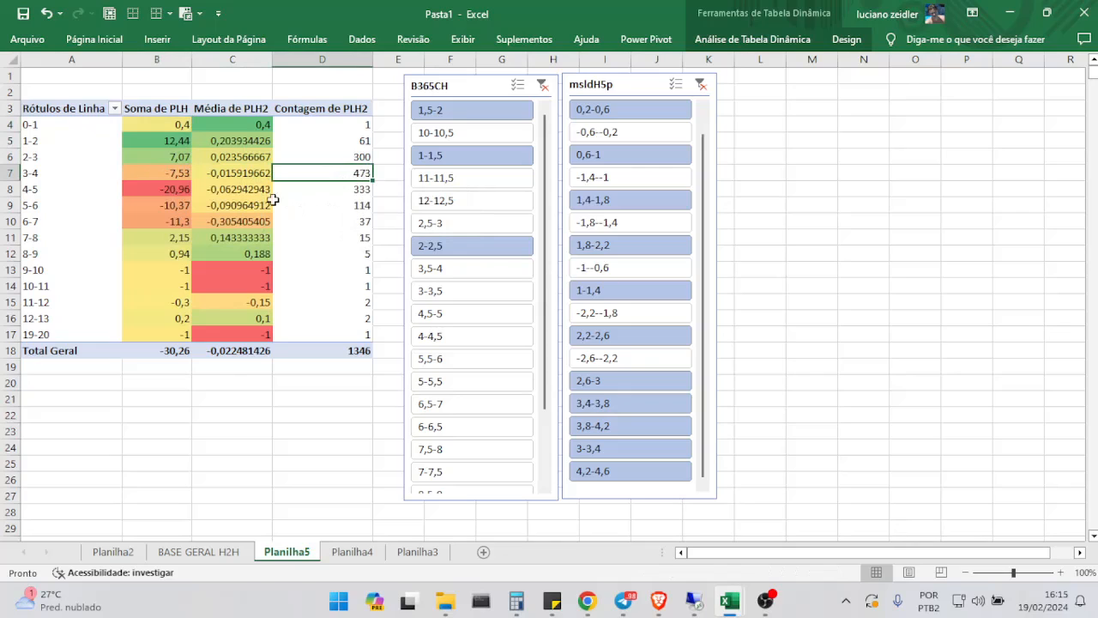
left_click(166, 173)
left_click(228, 175)
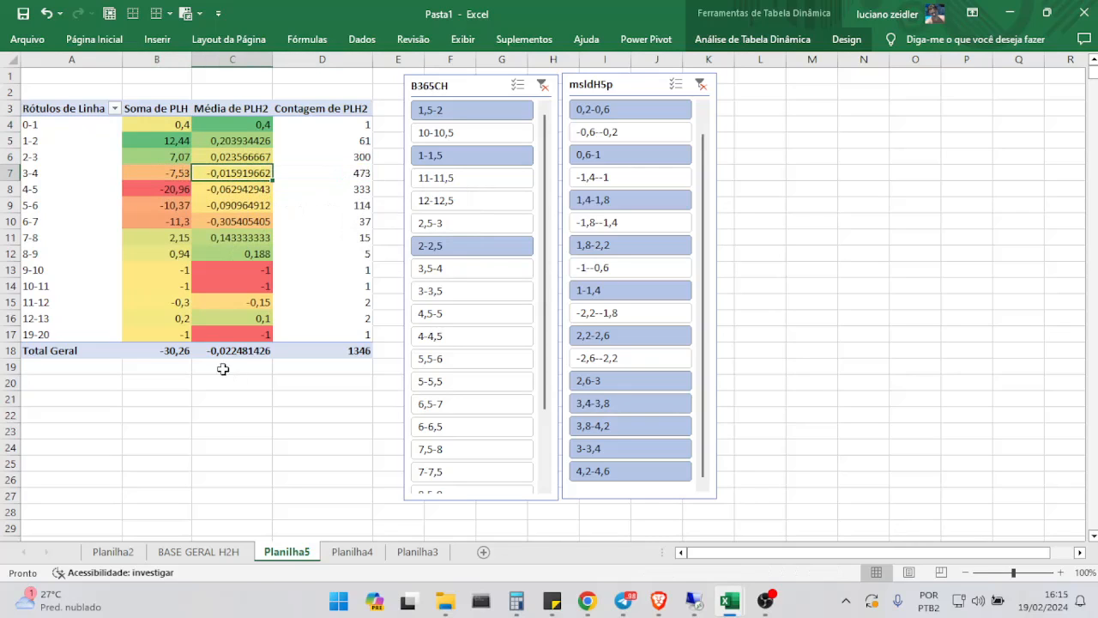
mouse_move(230, 174)
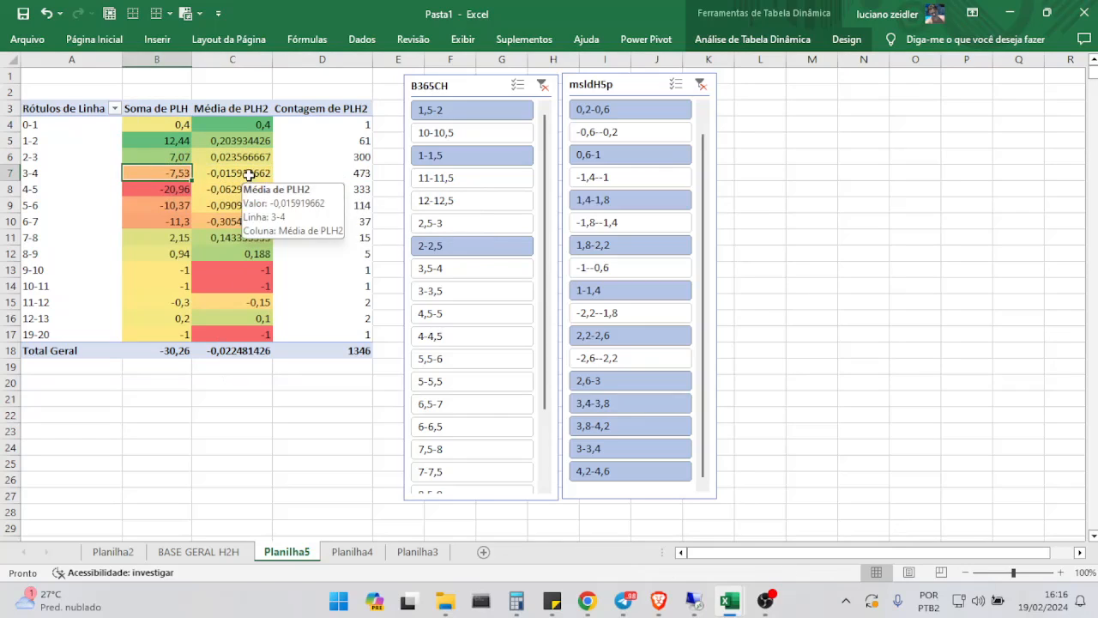
left_click(171, 174)
mouse_move(181, 195)
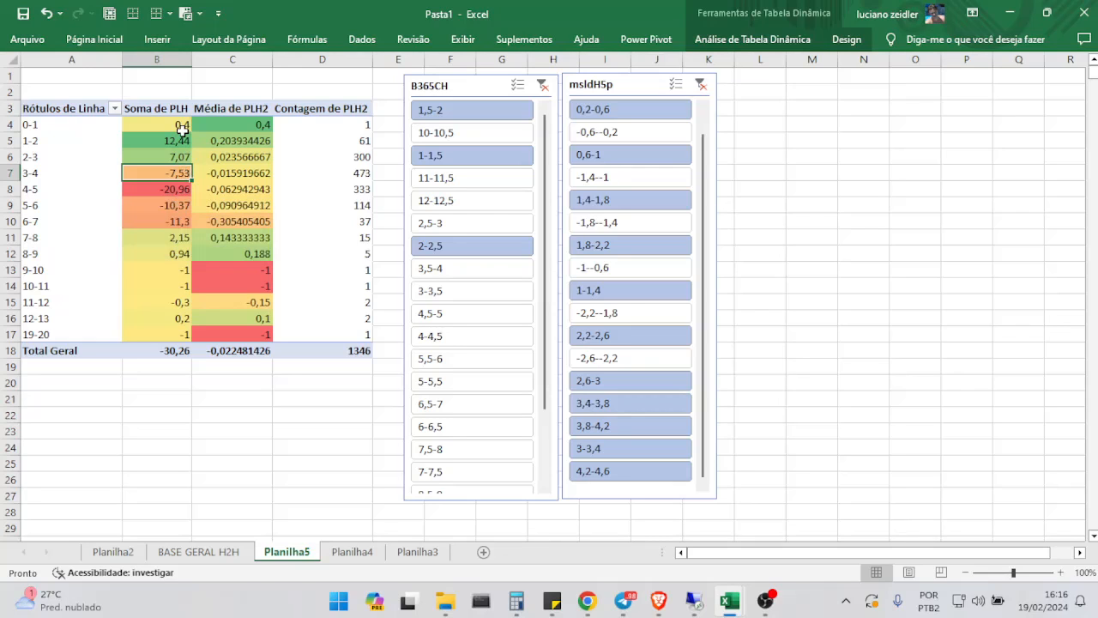
mouse_move(182, 129)
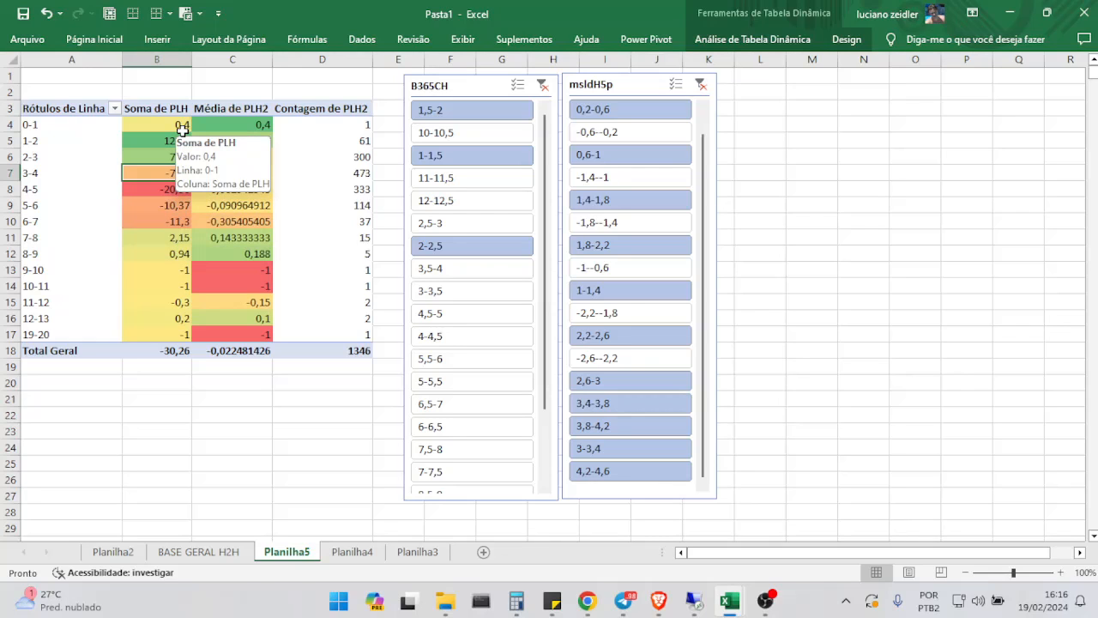
mouse_move(178, 217)
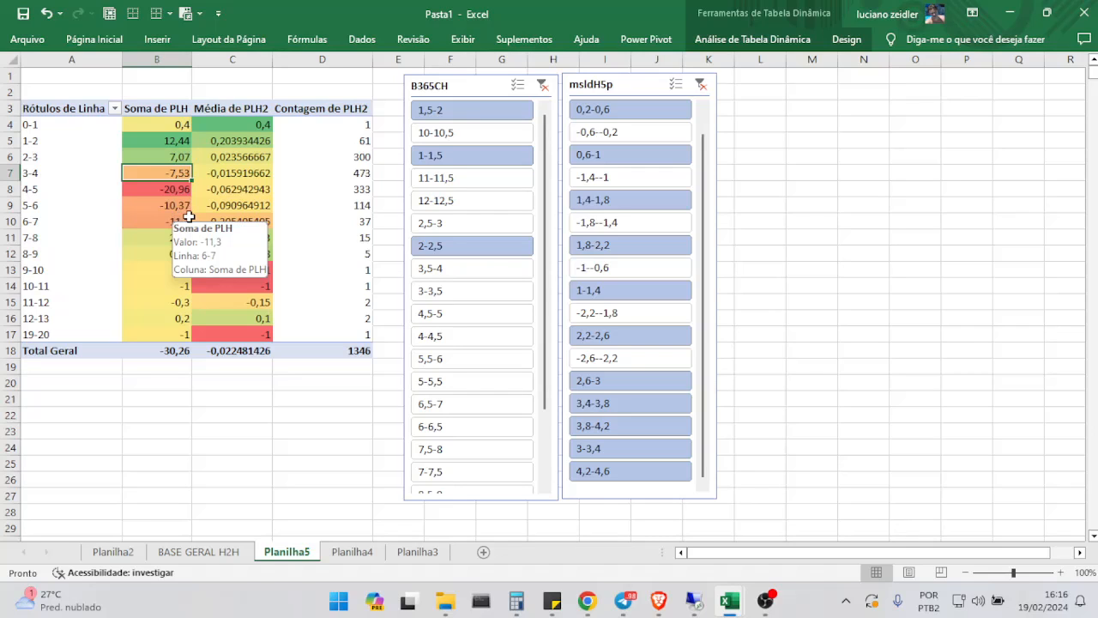
Step: Compare the rows for ranges 0-1 to 3-4 with the PLH averages from 4-5 to 19-20 and the grand total average
key("shift+space")
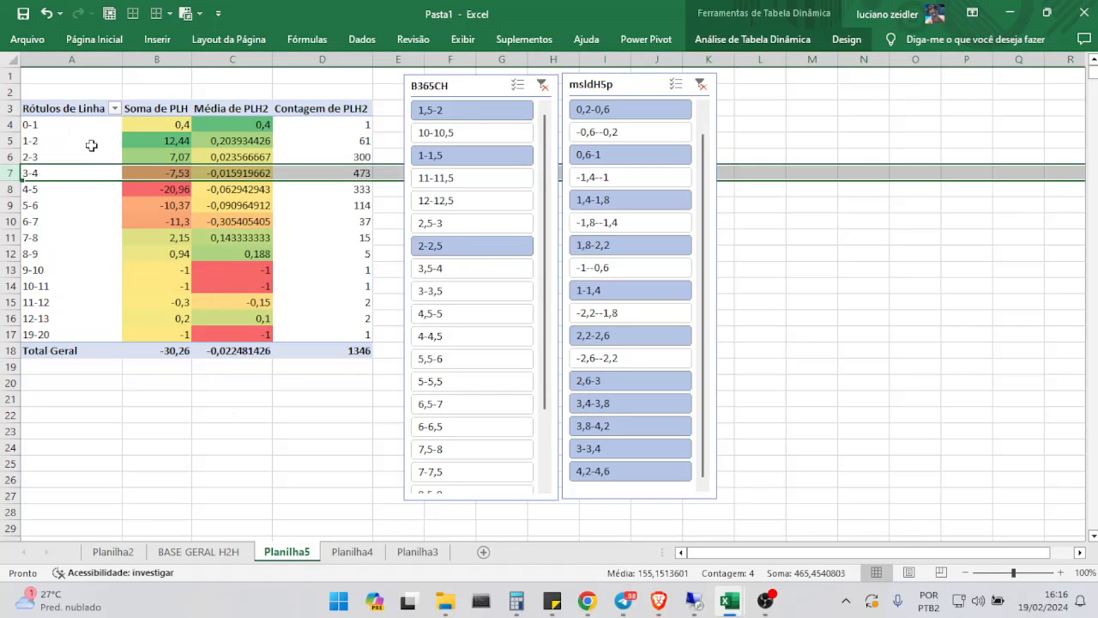
left_click_drag(10, 123, 10, 172)
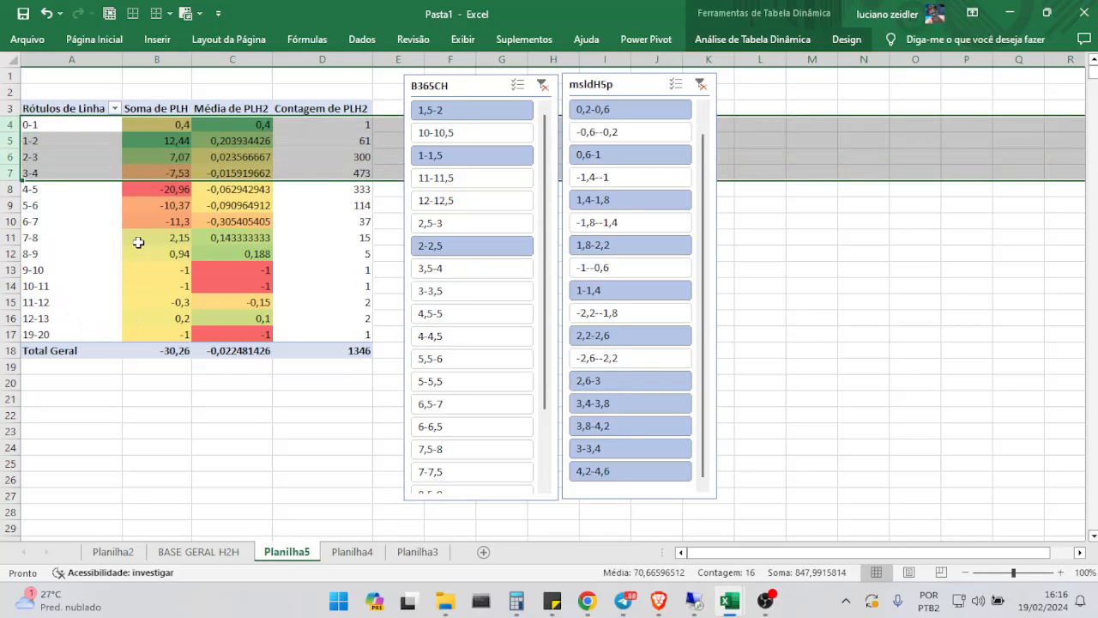
left_click(229, 190)
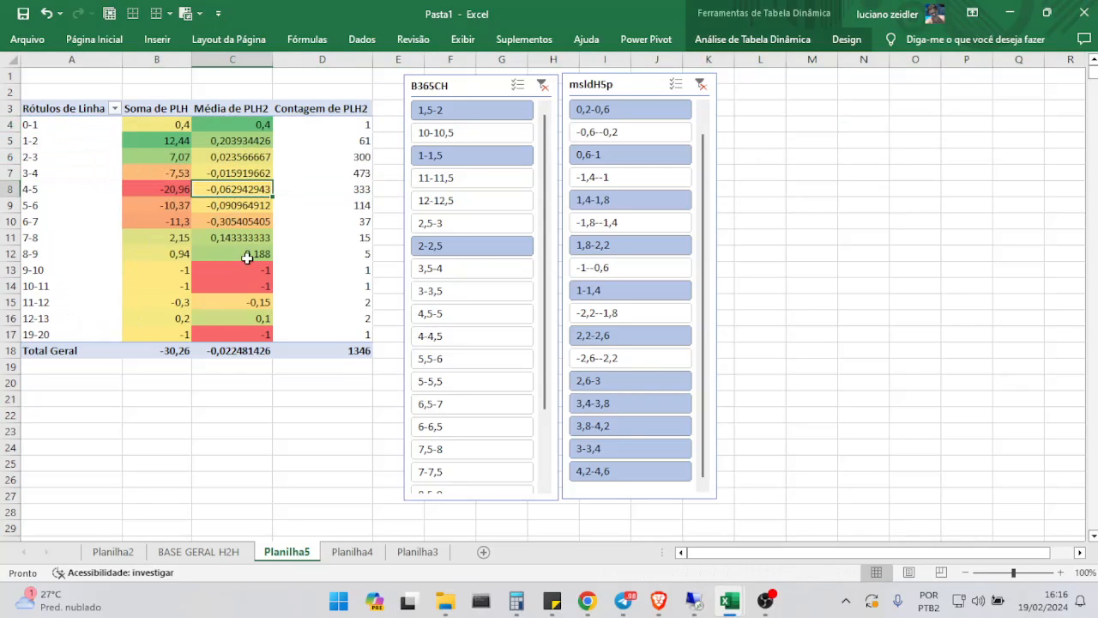
left_click(234, 350)
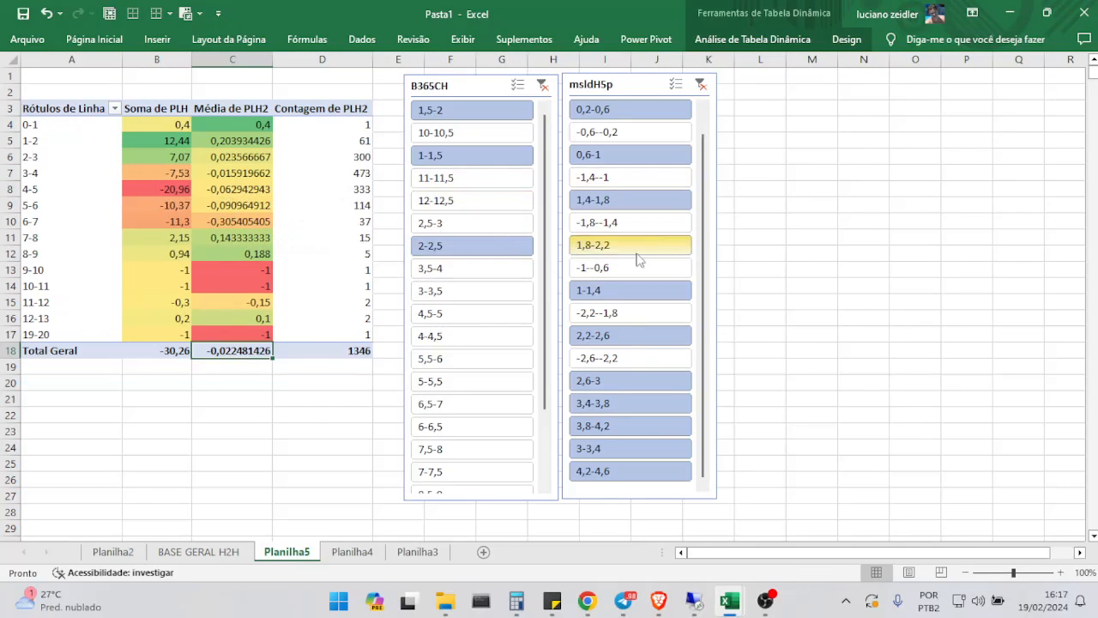
left_click_drag(233, 190, 222, 332)
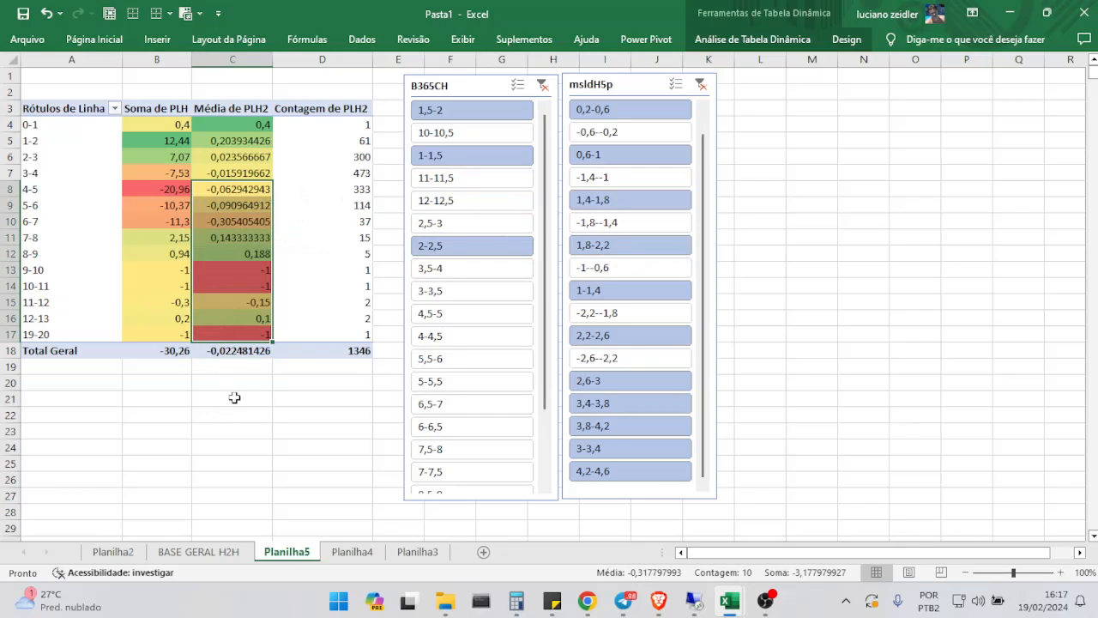
left_click_drag(134, 172, 145, 125)
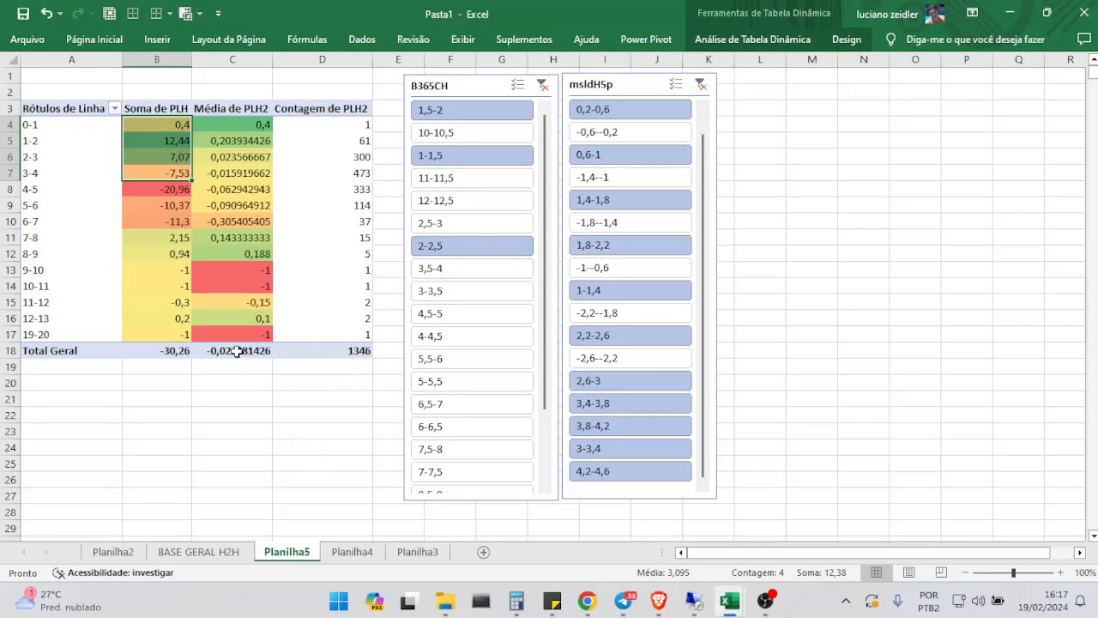
left_click(238, 352)
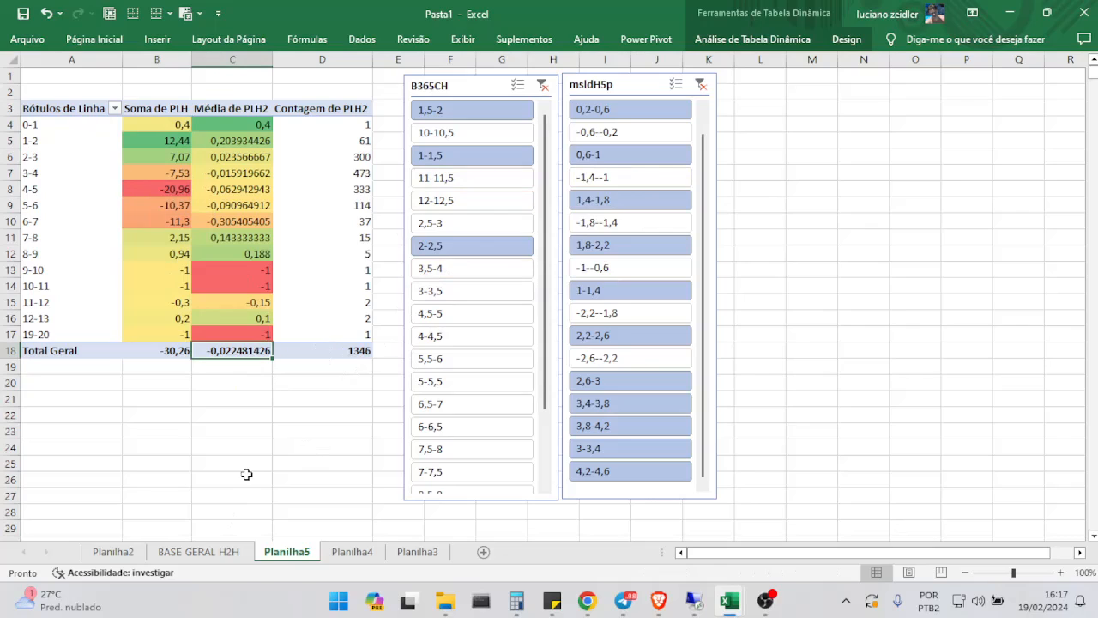